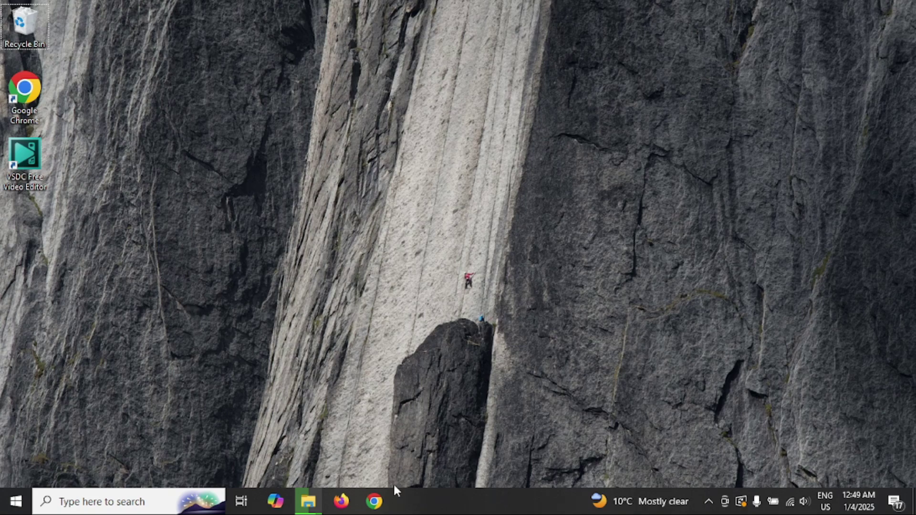
In Chrome, search Google for 'postgresql download' using the address-bar suggestion.
click(375, 502)
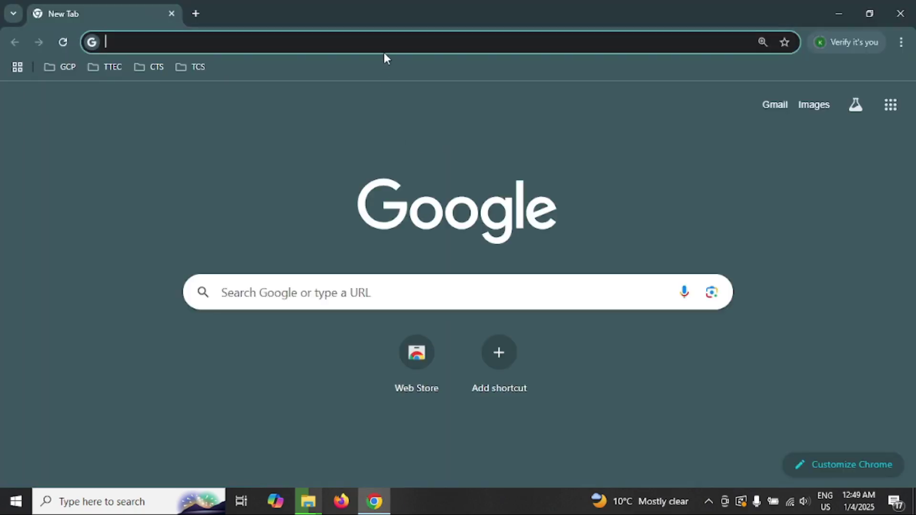
text(postgre download)
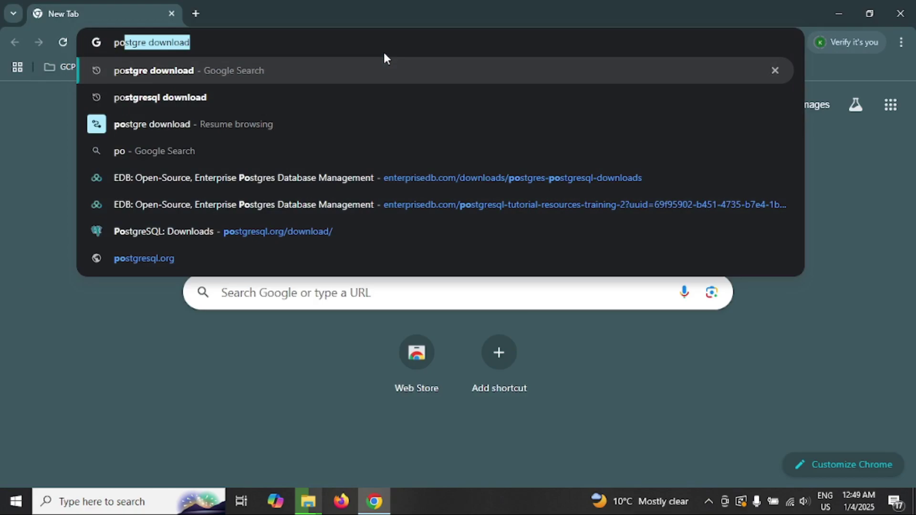
key(Down)
key(Up)
key(Down)
key(Return)
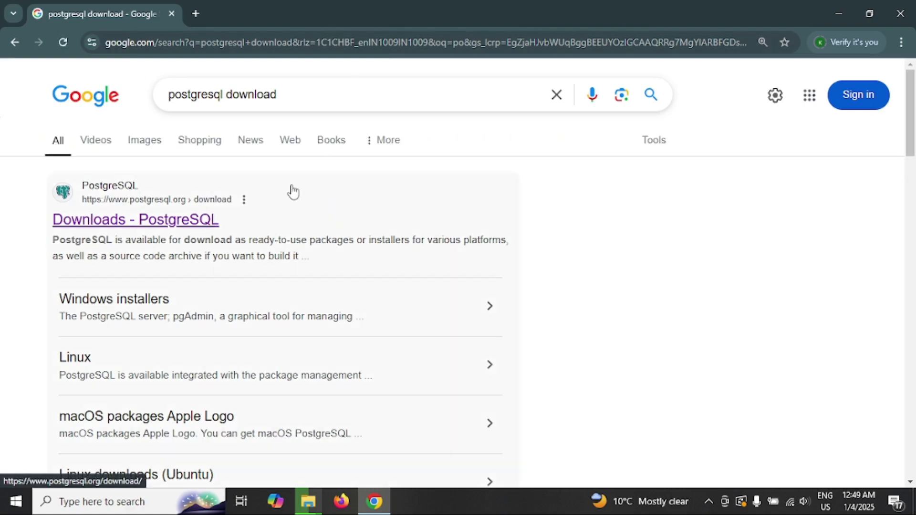
Open the official 'Downloads - PostgreSQL' page from the search results.
click(178, 222)
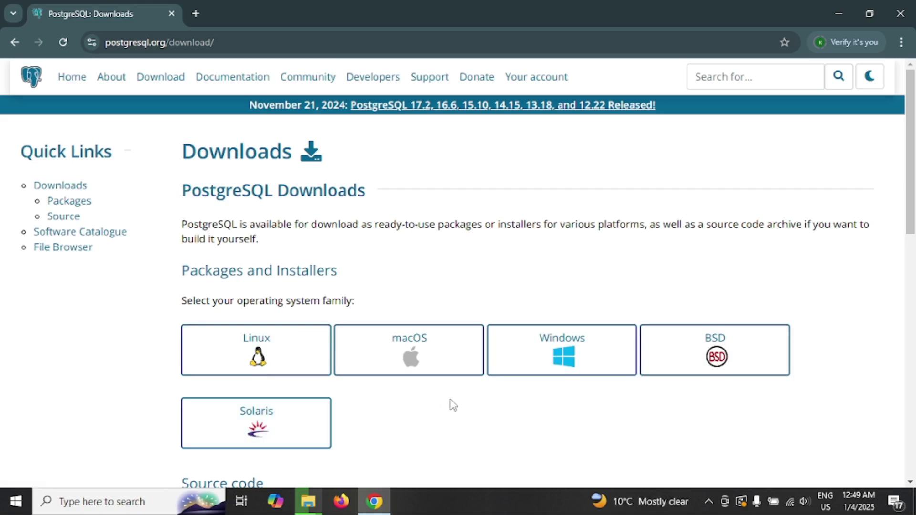
scroll(452, 403, down, 7)
scroll(575, 299, up, 7)
Go to the Windows installers page and follow the 'Download the installer' link to EDB.
click(567, 356)
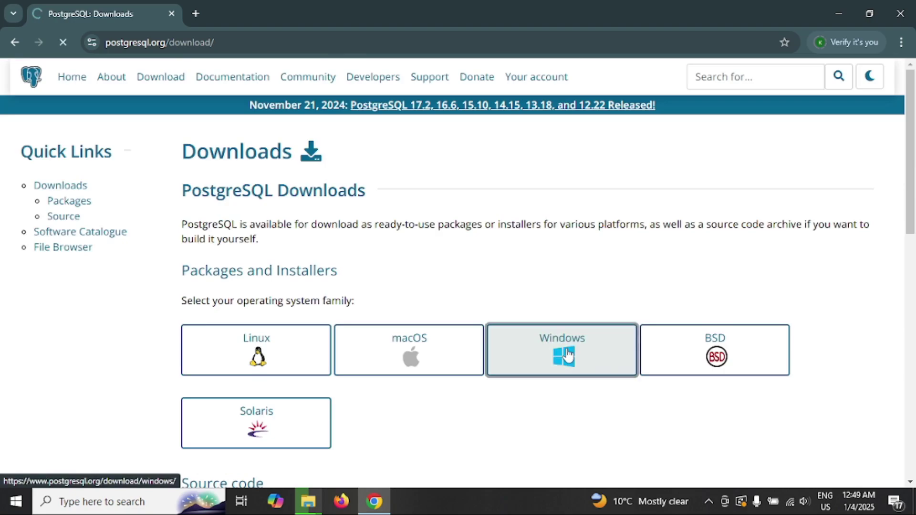
scroll(394, 260, down, 7)
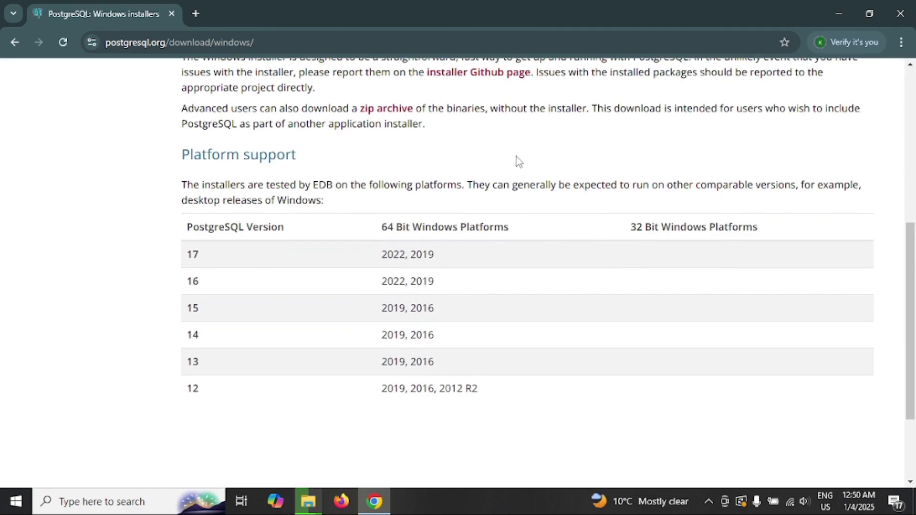
double_click(191, 254)
scroll(439, 240, up, 7)
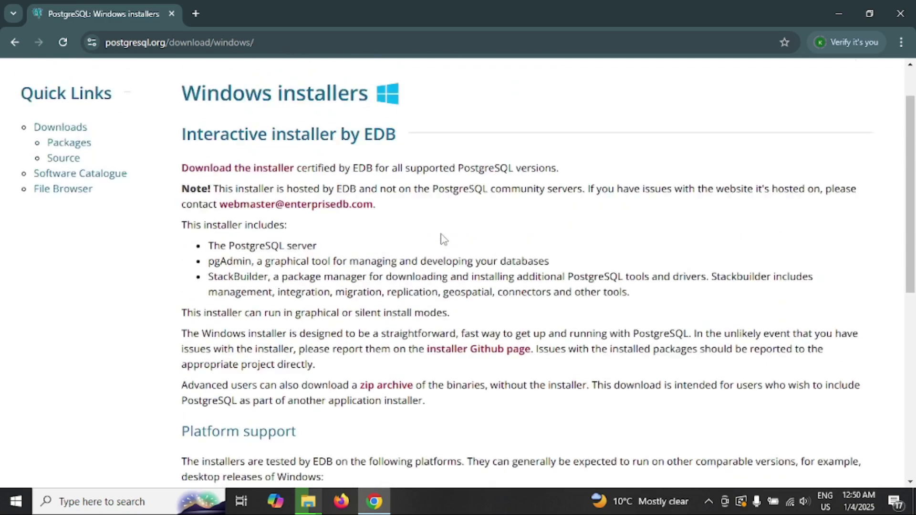
click(245, 228)
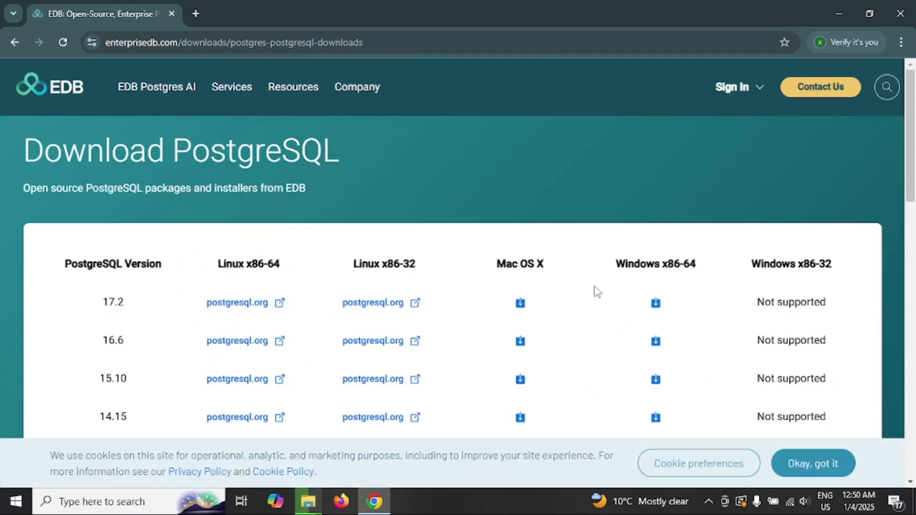
Download the PostgreSQL 17.2 Windows x86-64 installer and check its progress in Chrome's downloads panel.
scroll(579, 275, down, 1)
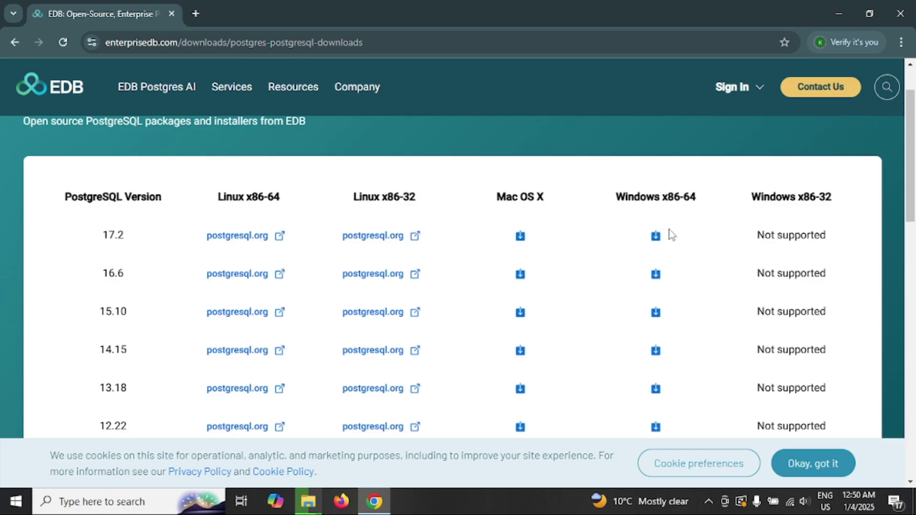
drag(129, 234, 102, 235)
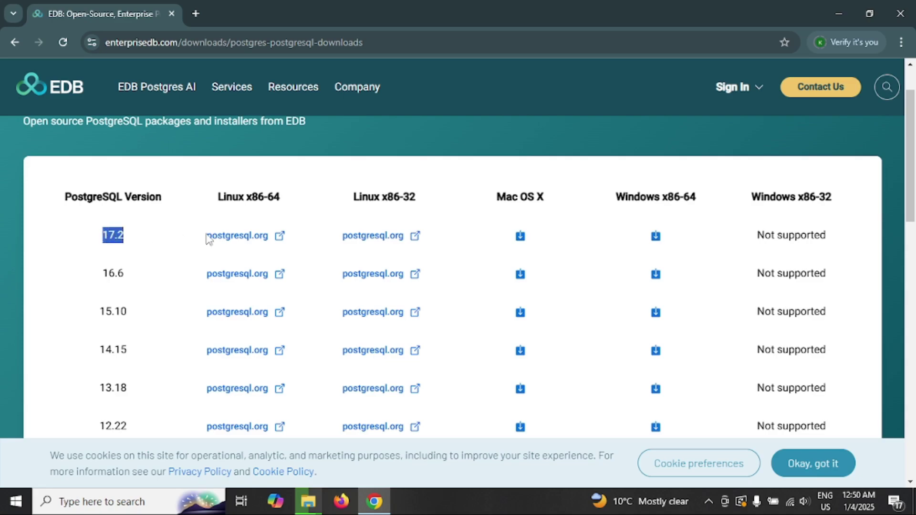
click(656, 239)
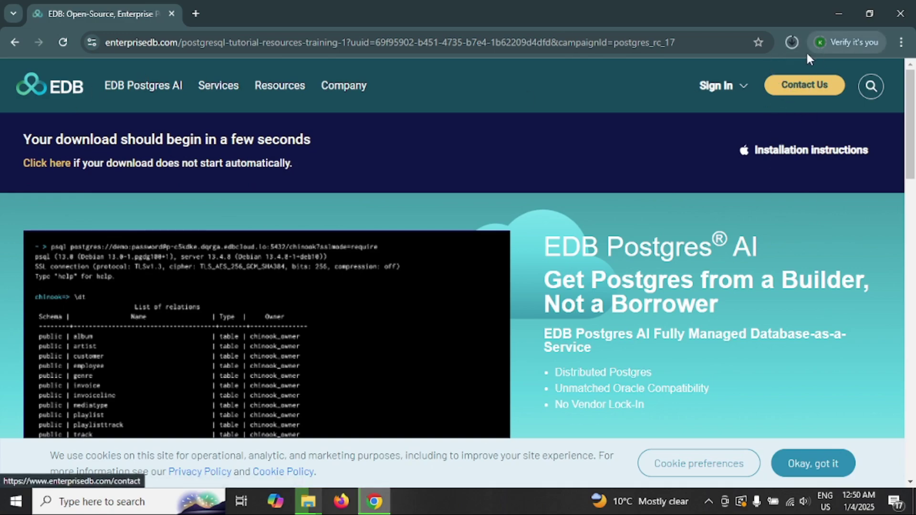
click(792, 43)
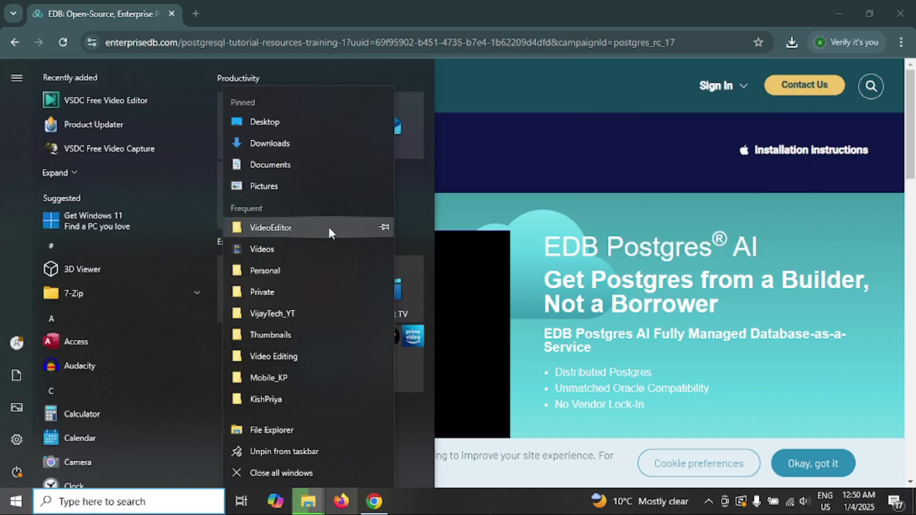
Run postgresql-17.2-3-windows-x64 from the Downloads folder, then minimize File Explorer.
click(313, 151)
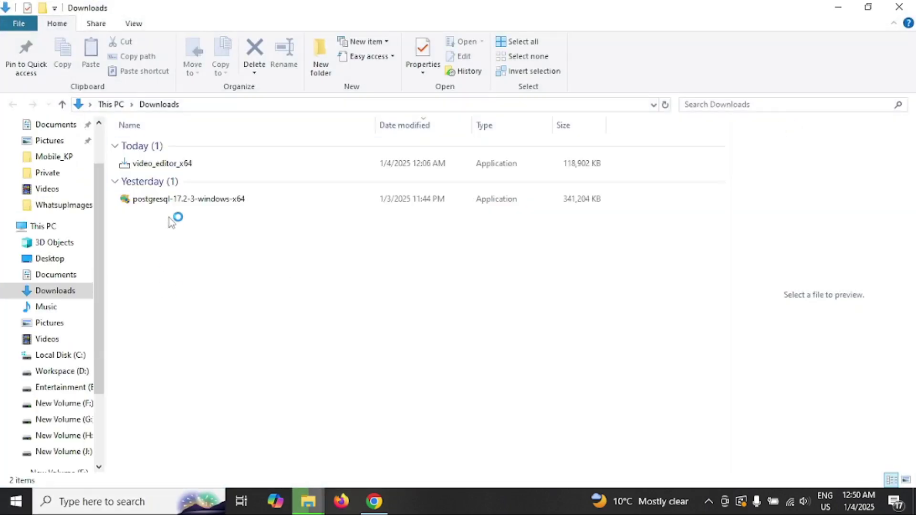
double_click(216, 200)
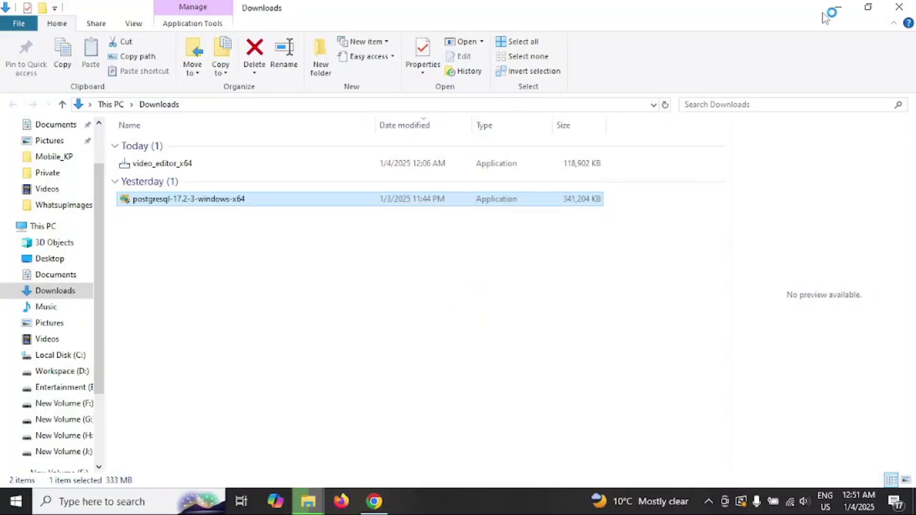
click(836, 9)
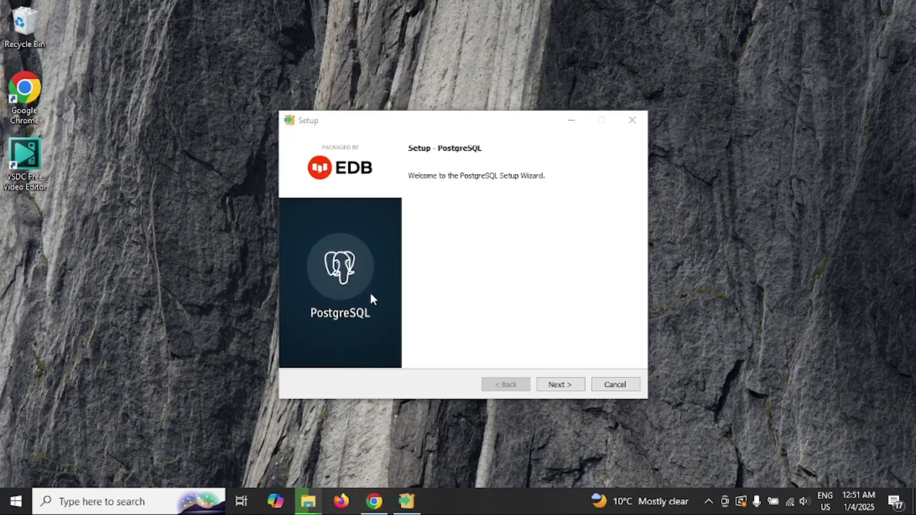
Accept the default install directory, all four components and data directory C:\Program Files\PostgreSQL\17\data.
click(561, 386)
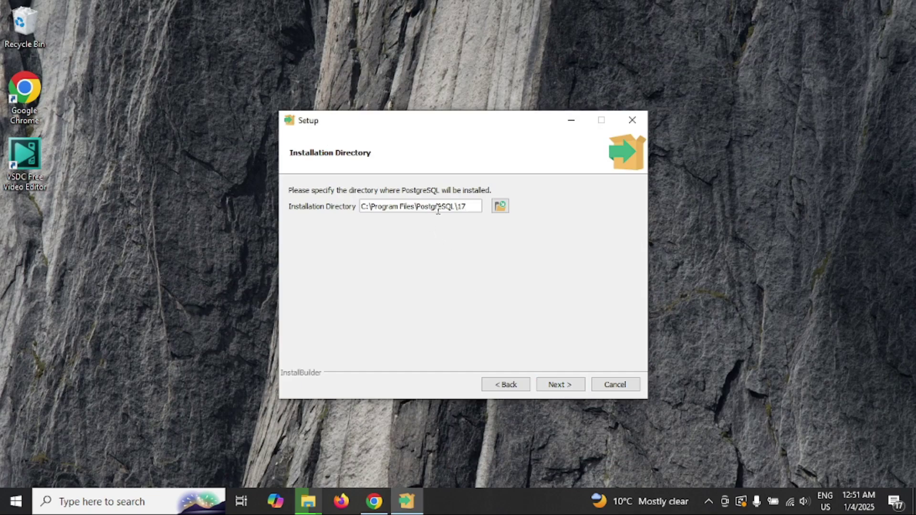
key(Return)
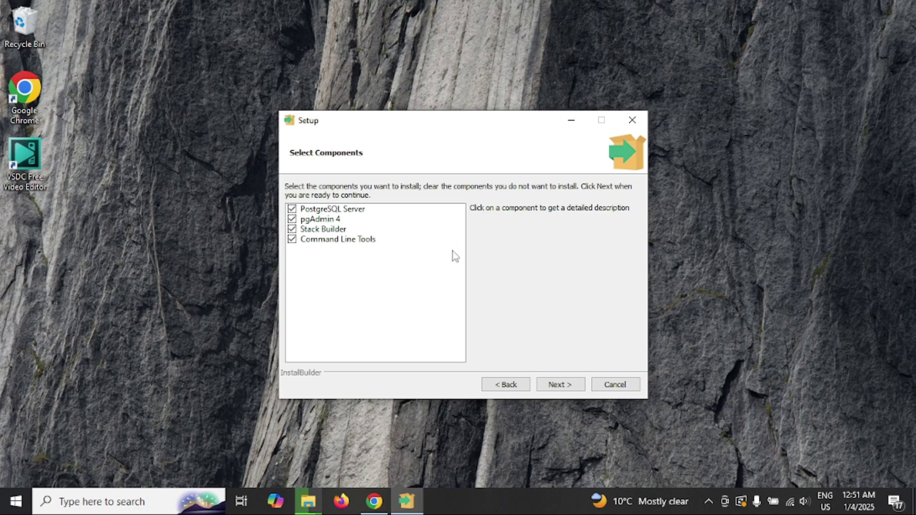
click(561, 384)
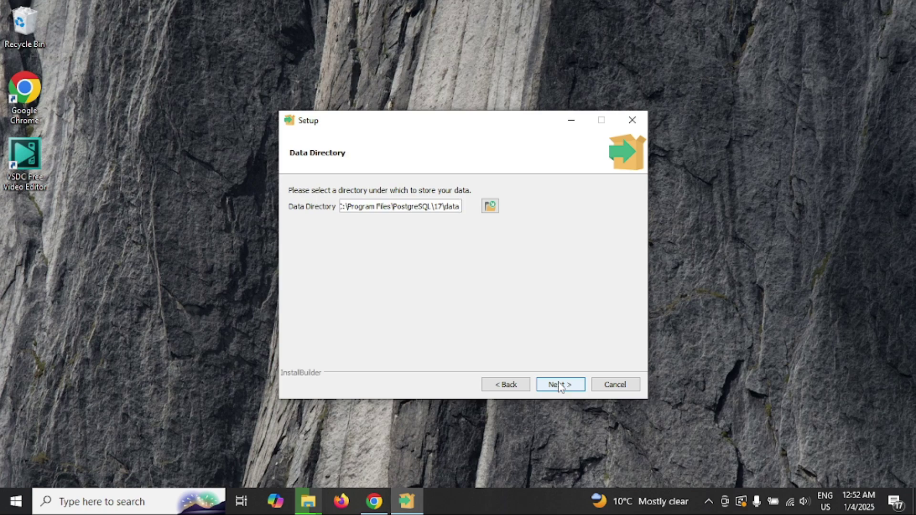
click(561, 384)
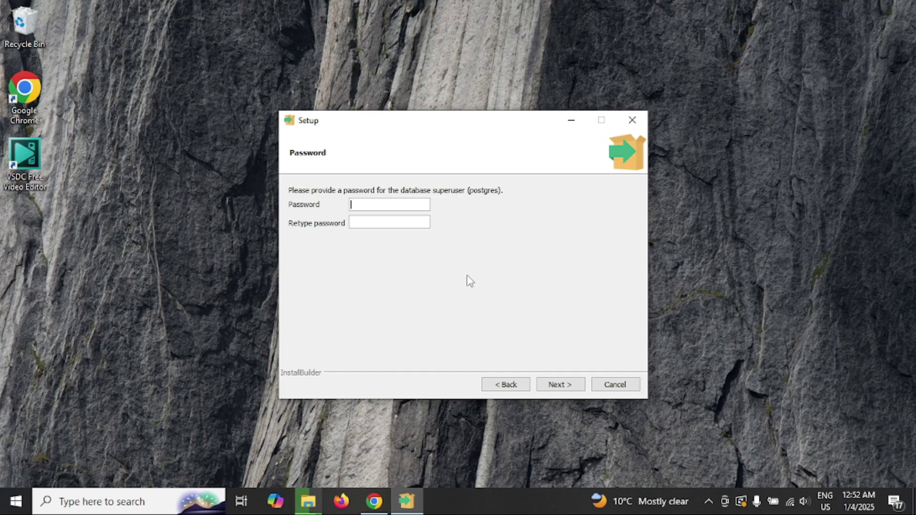
Enter and confirm the postgres superuser password.
text(•••••••)
key(Tab)
text(•••••••)
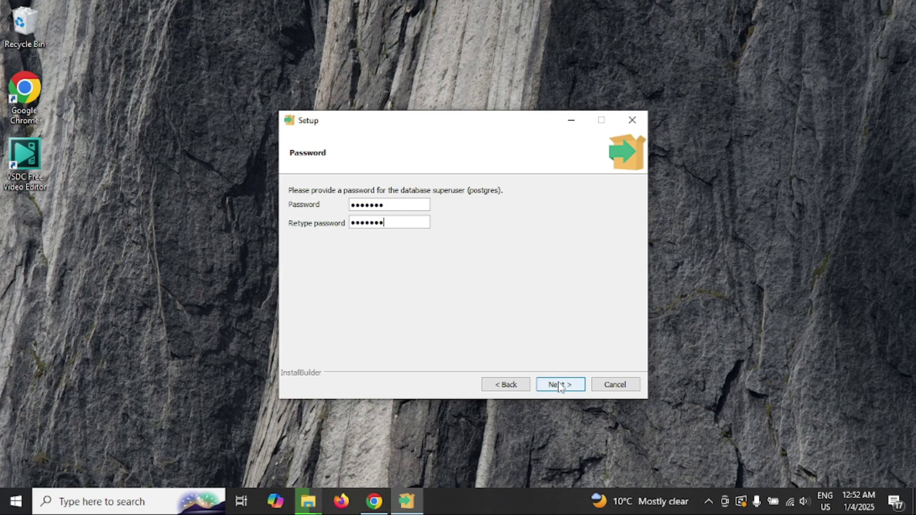
click(564, 389)
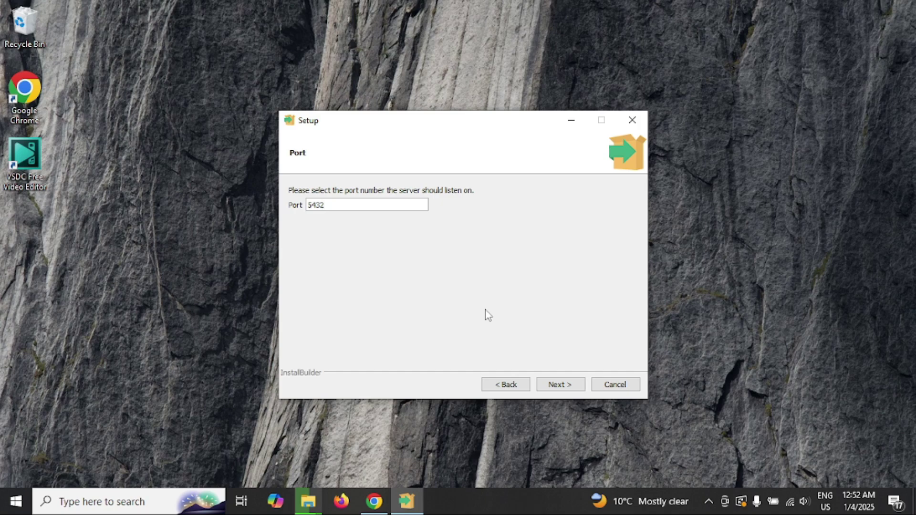
Keep port 5432 and the default locale, accept the summary, and start the installation.
click(559, 386)
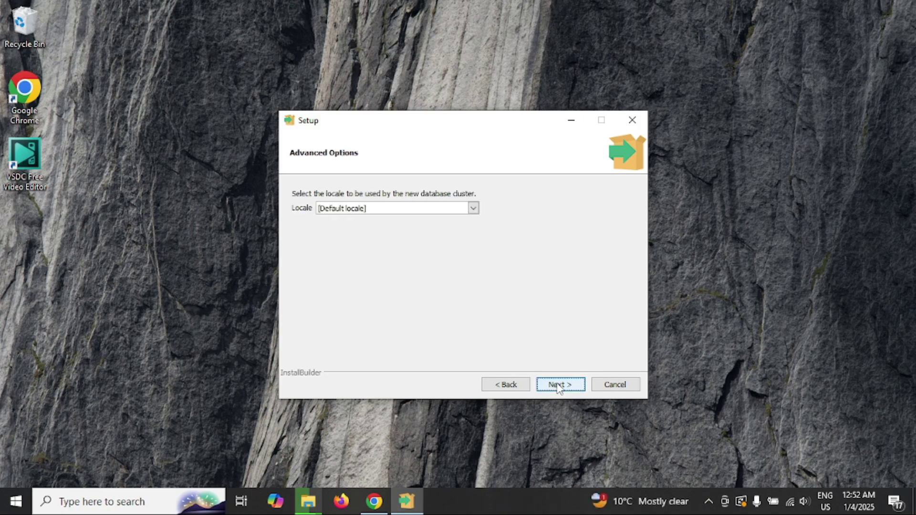
click(559, 386)
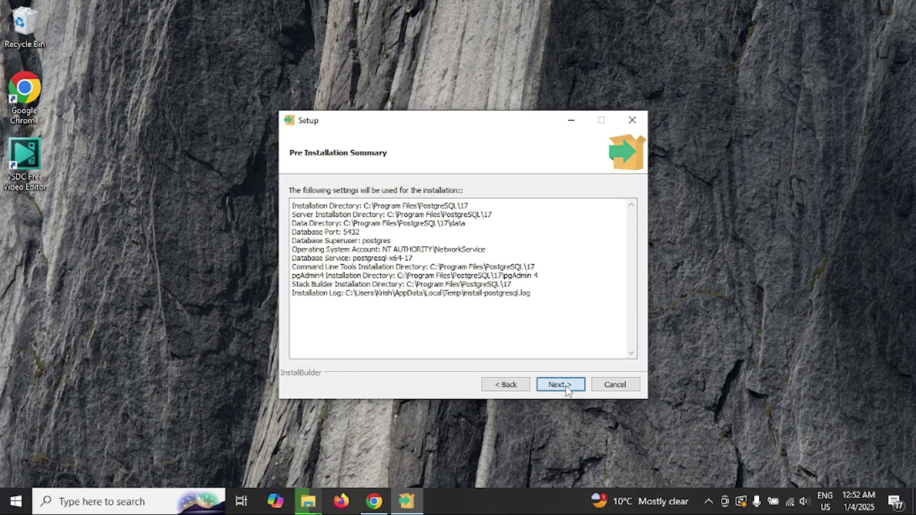
click(566, 387)
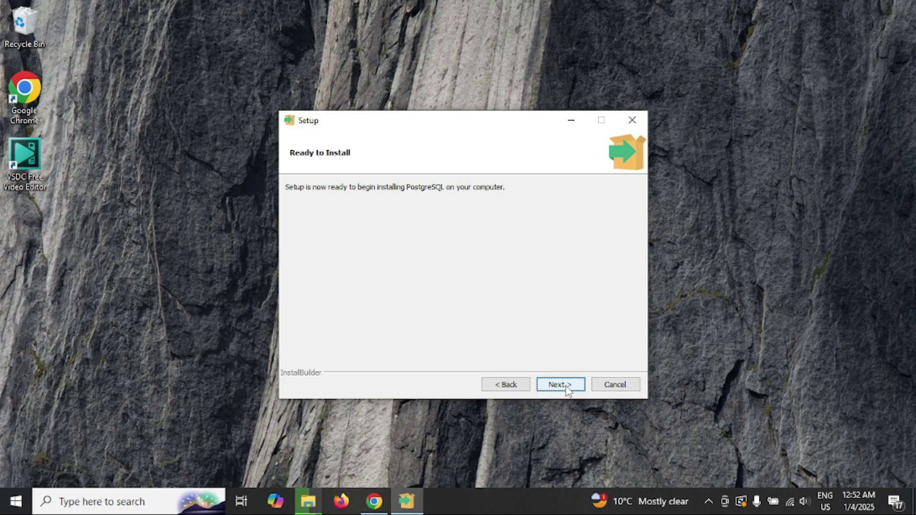
click(567, 389)
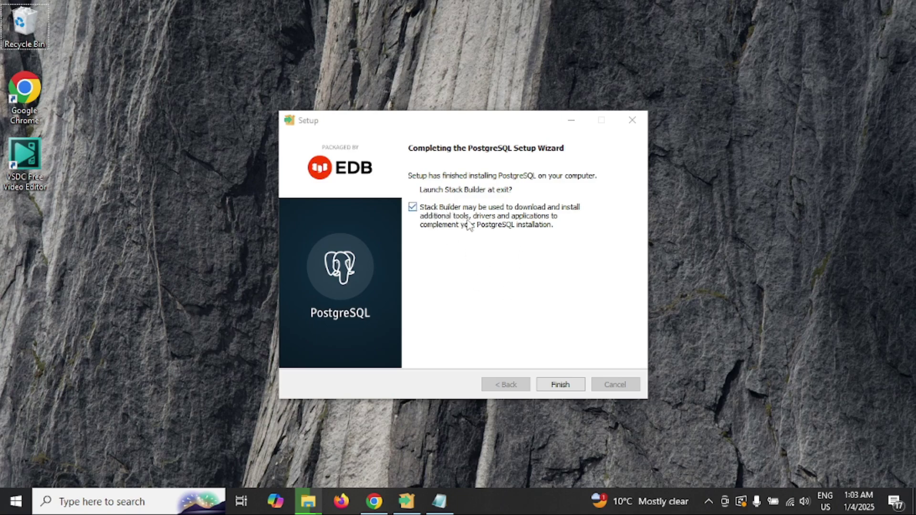
Finish setup and point Stack Builder at the PostgreSQL 17 installation on port 5432.
click(566, 385)
click(543, 261)
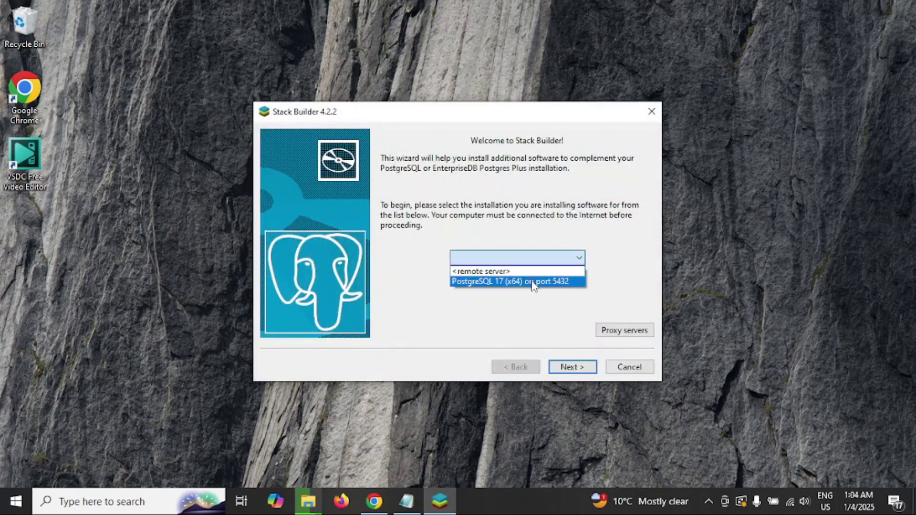
click(533, 282)
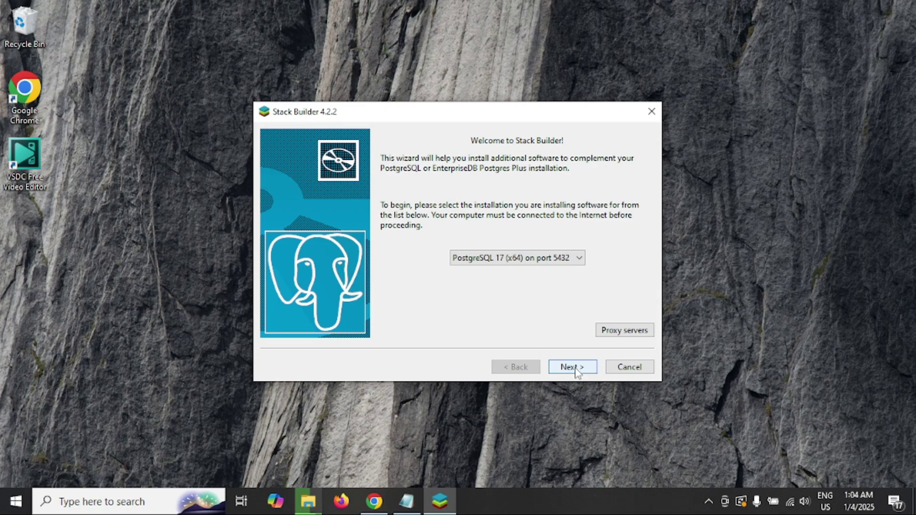
click(577, 369)
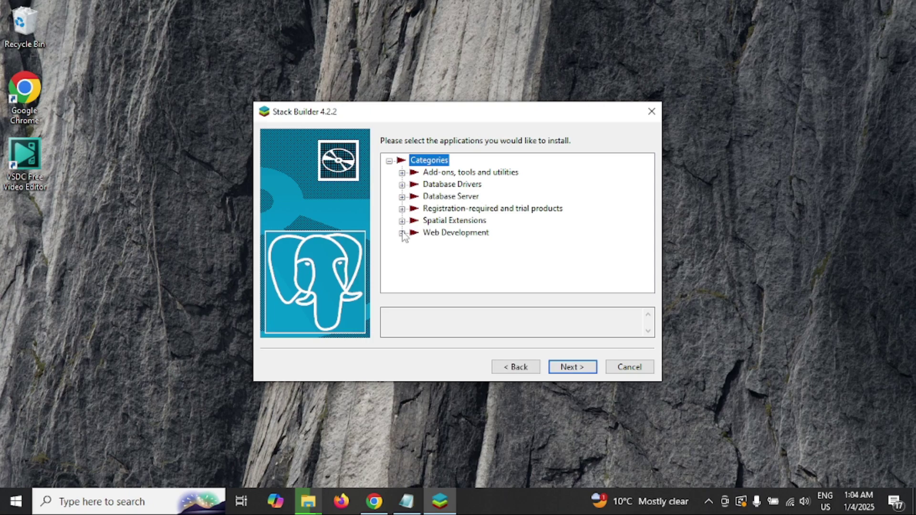
Browse the Database Drivers category, then cancel and confirm exiting Stack Builder.
click(402, 185)
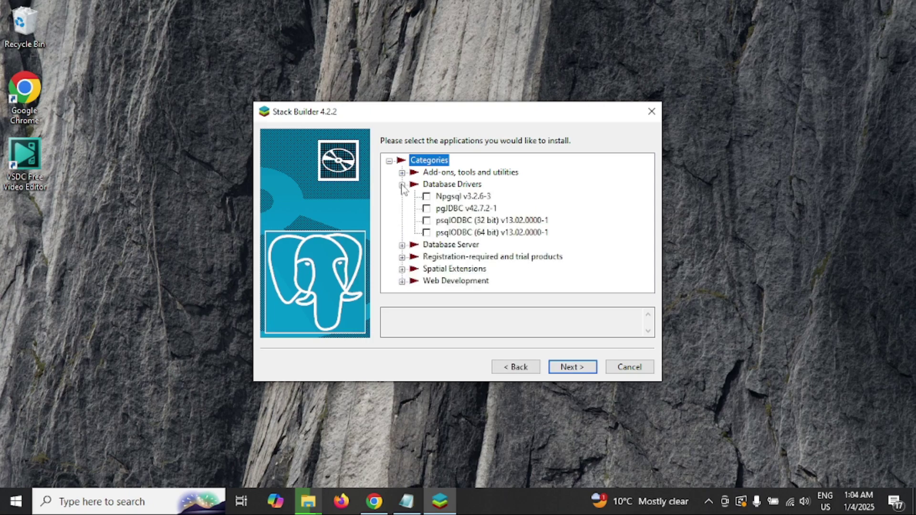
click(402, 185)
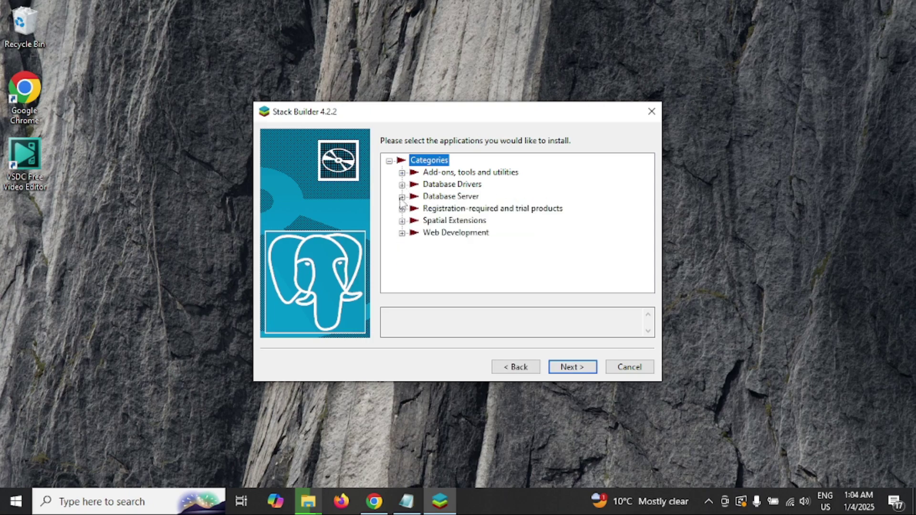
click(630, 368)
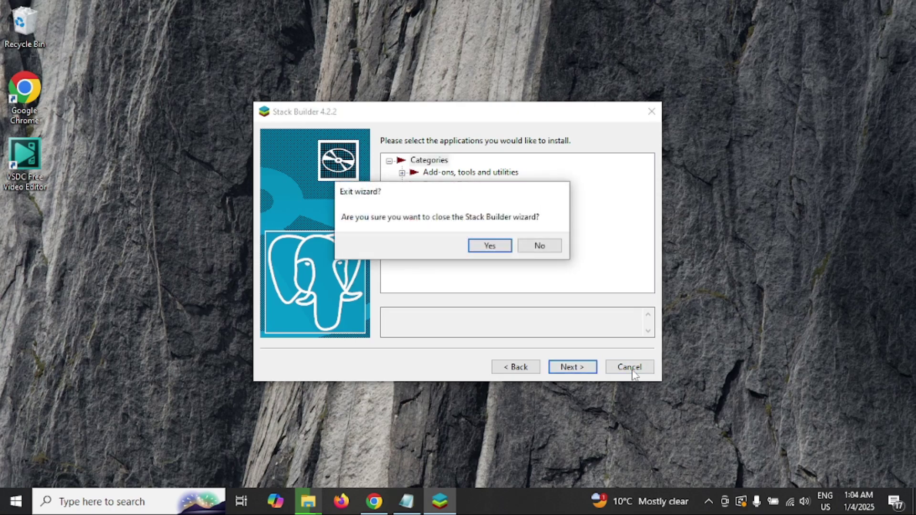
click(485, 248)
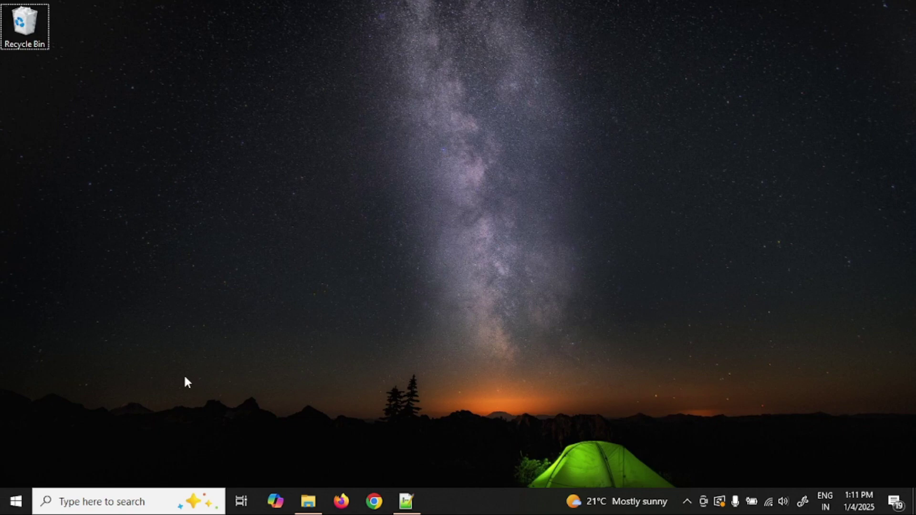
Search Windows for 'pg' and launch pgAdmin 4.
key(super)
text(pg)
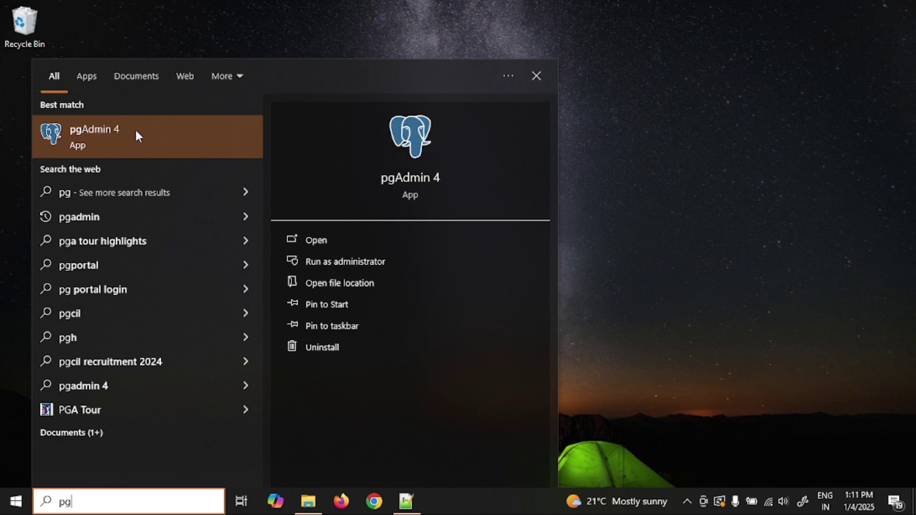
click(136, 131)
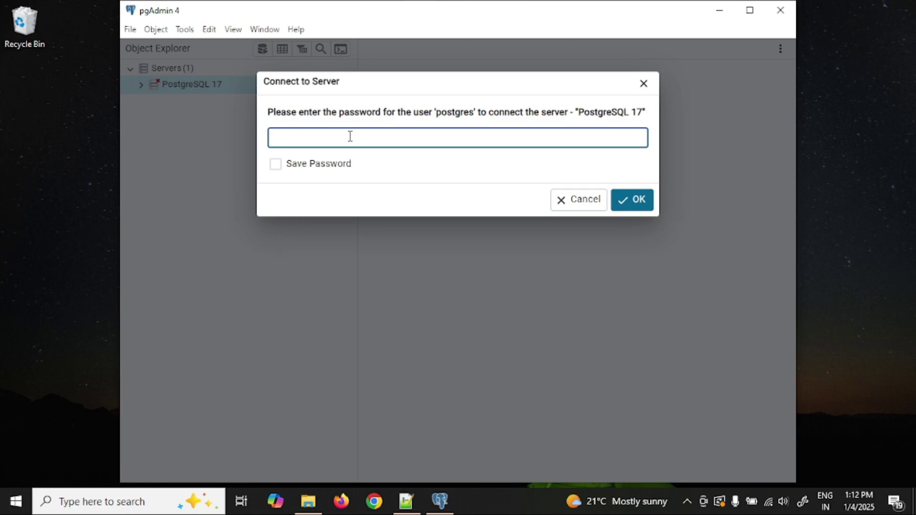
Enter the server password to connect, then expand Databases and the postgres database.
text(1234)
click(642, 204)
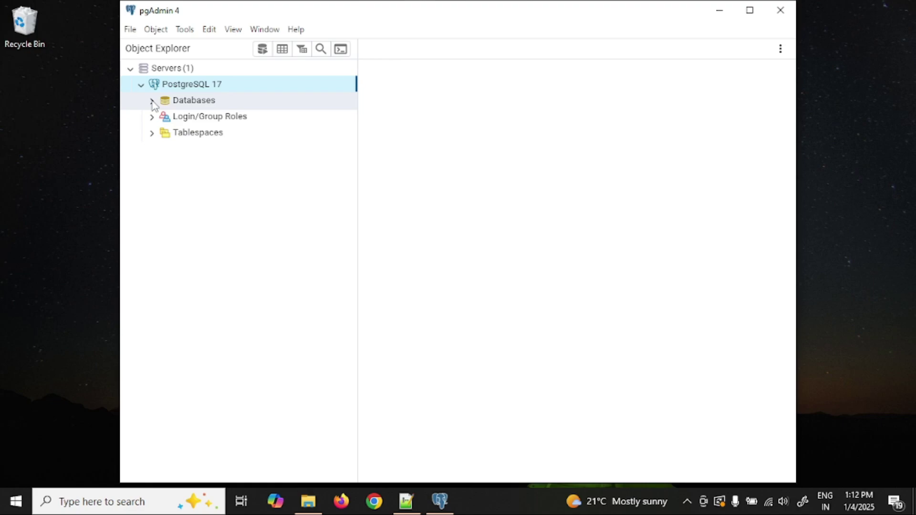
click(152, 102)
click(162, 117)
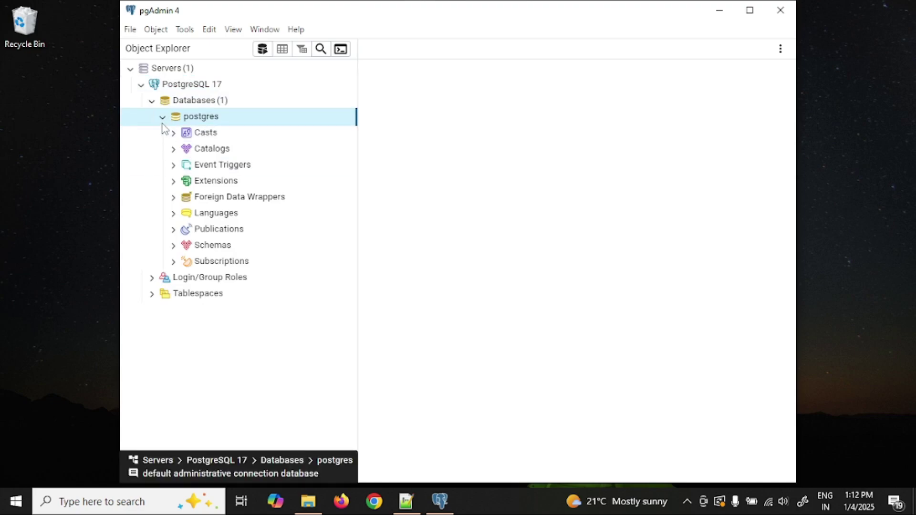
Expand Schemas > public > Tables and view the Tables context menu without creating anything.
click(173, 245)
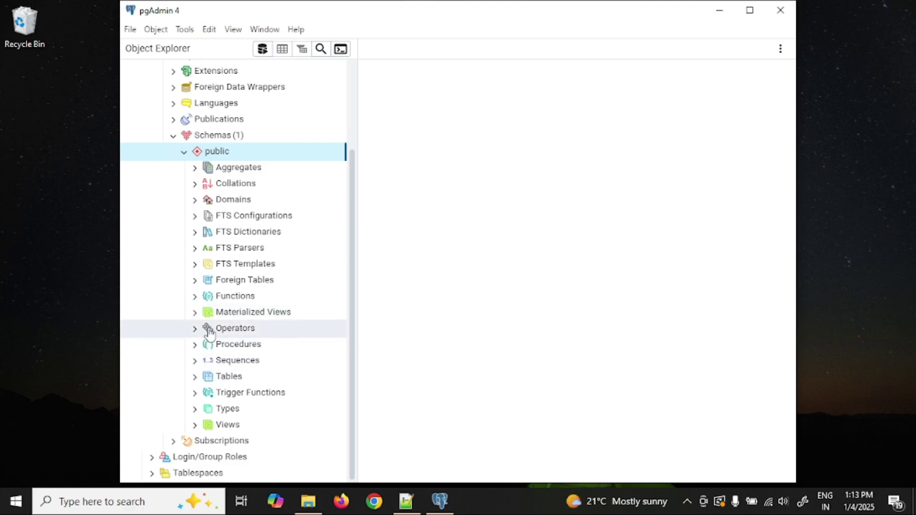
click(194, 378)
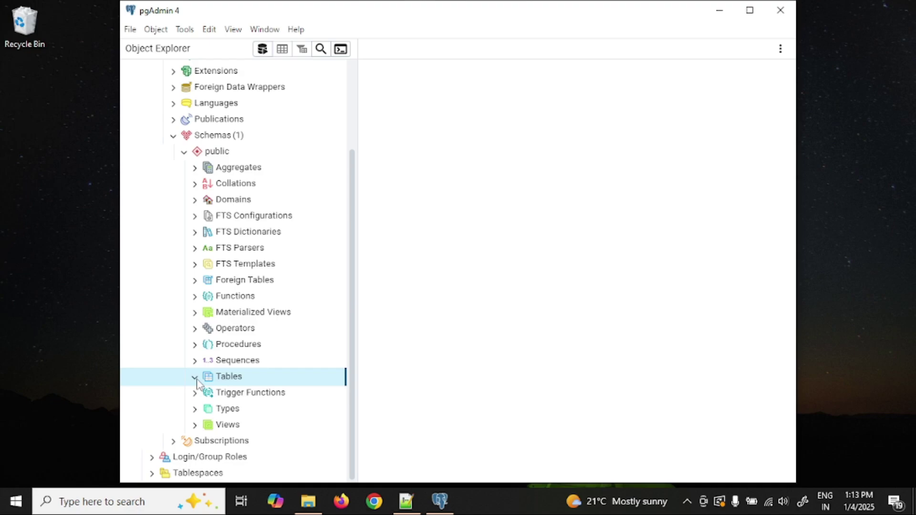
right_click(223, 381)
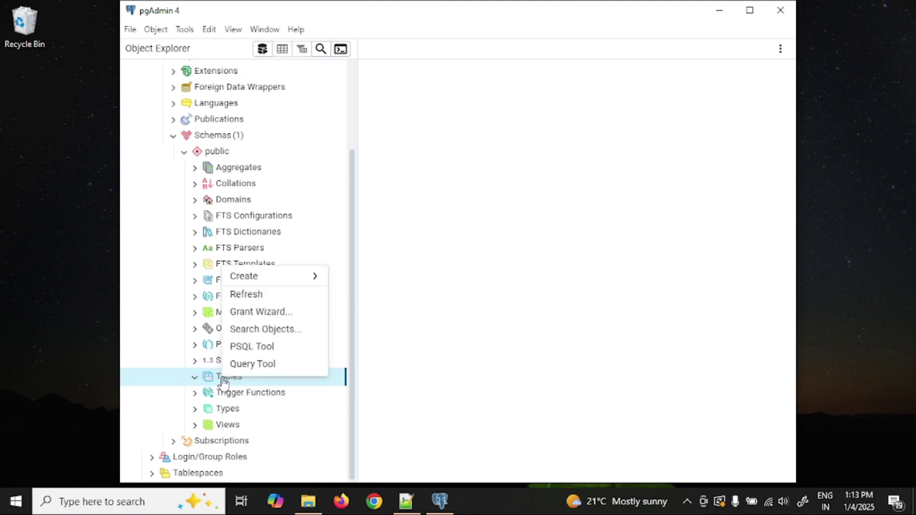
mouse_move(279, 282)
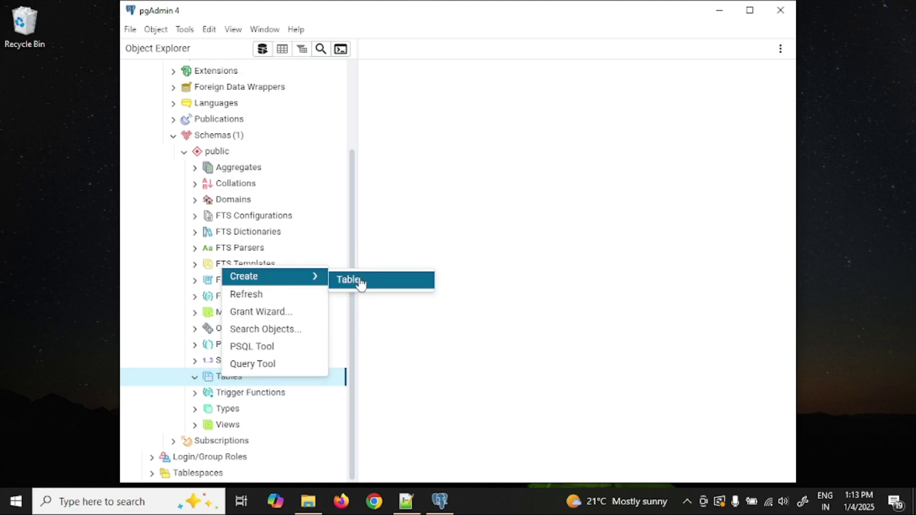
click(176, 141)
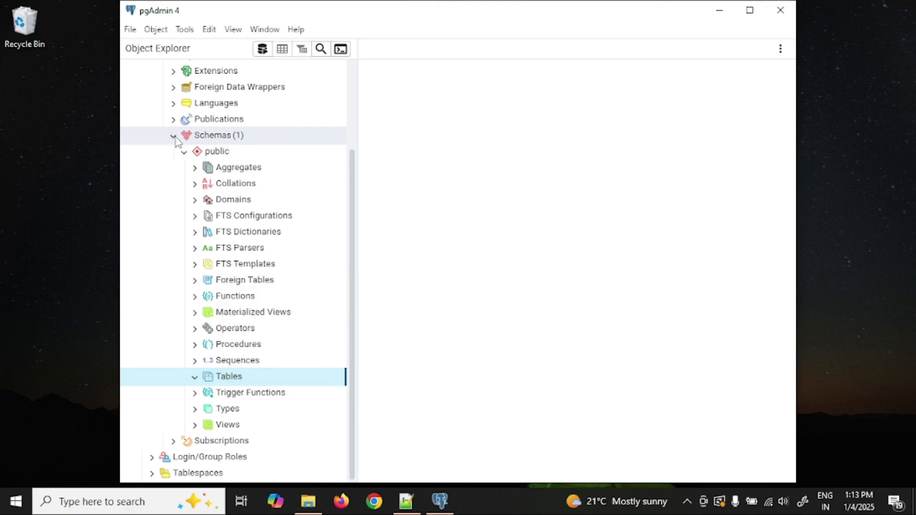
Collapse the postgres branch and select the server's Databases group.
click(174, 137)
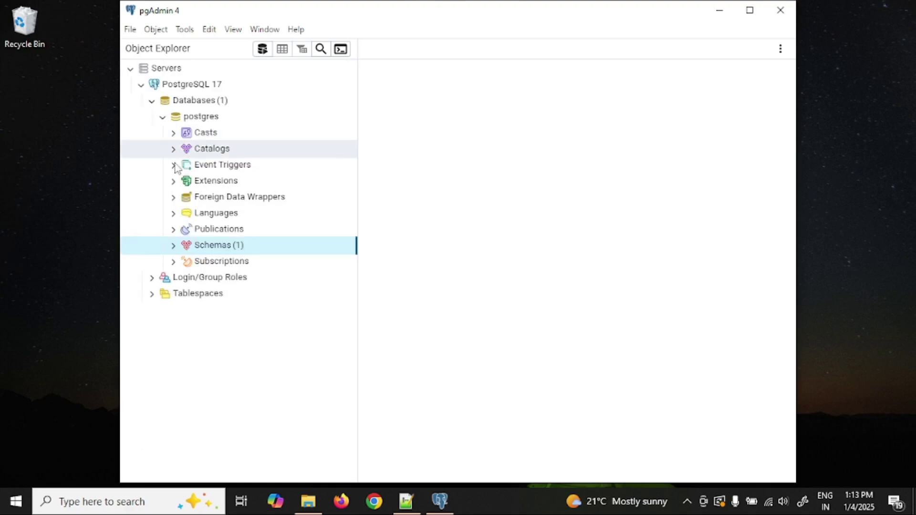
click(164, 117)
click(203, 105)
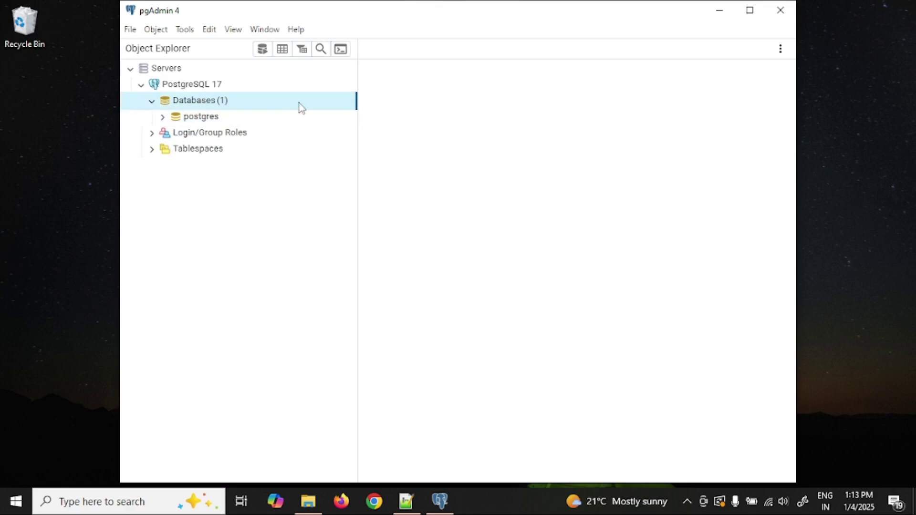
Create a database named HR_DB, previewing its CREATE DATABASE SQL before saving.
right_click(206, 105)
mouse_move(226, 113)
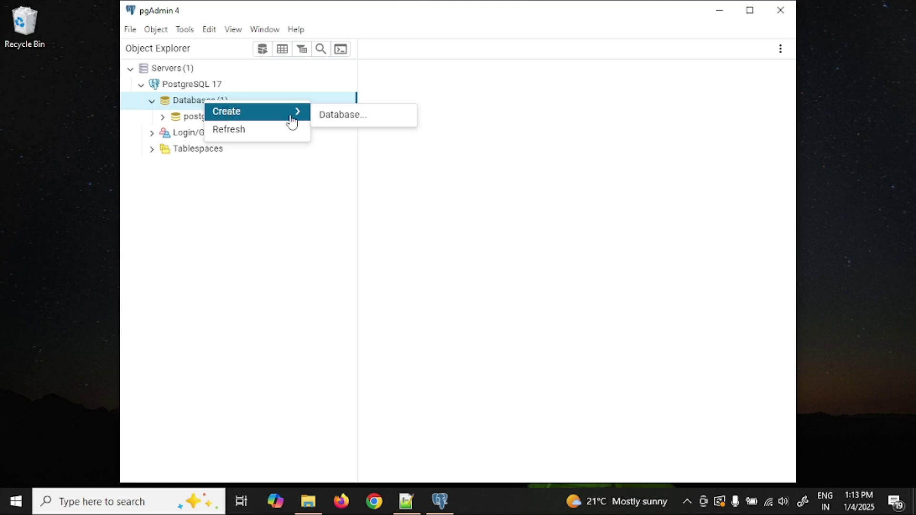
click(343, 116)
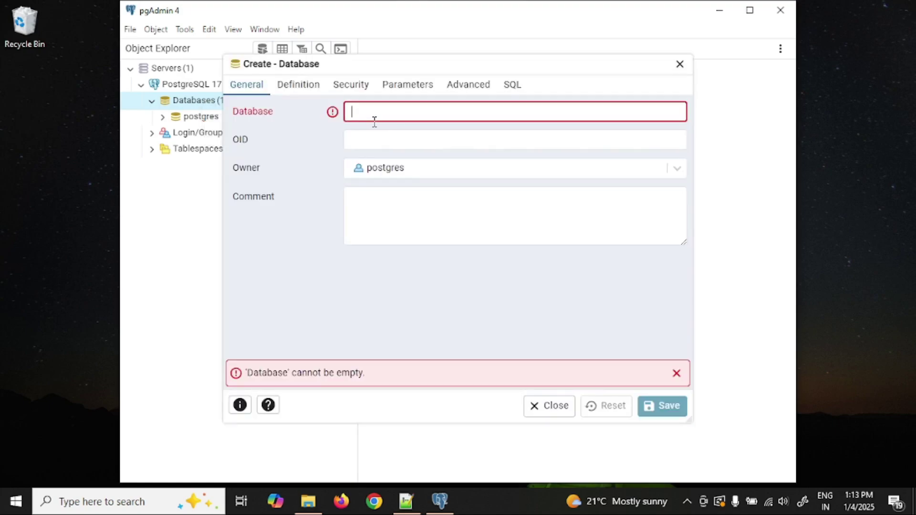
text(HR_DB)
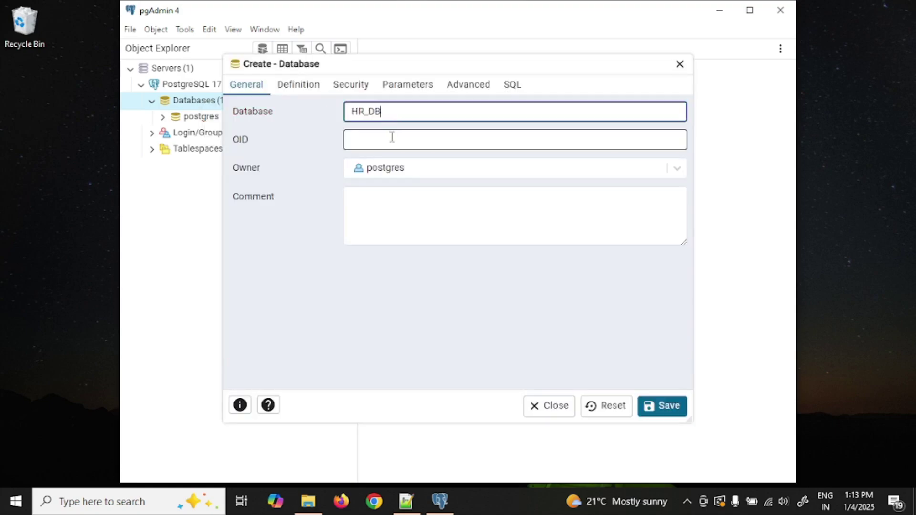
click(512, 90)
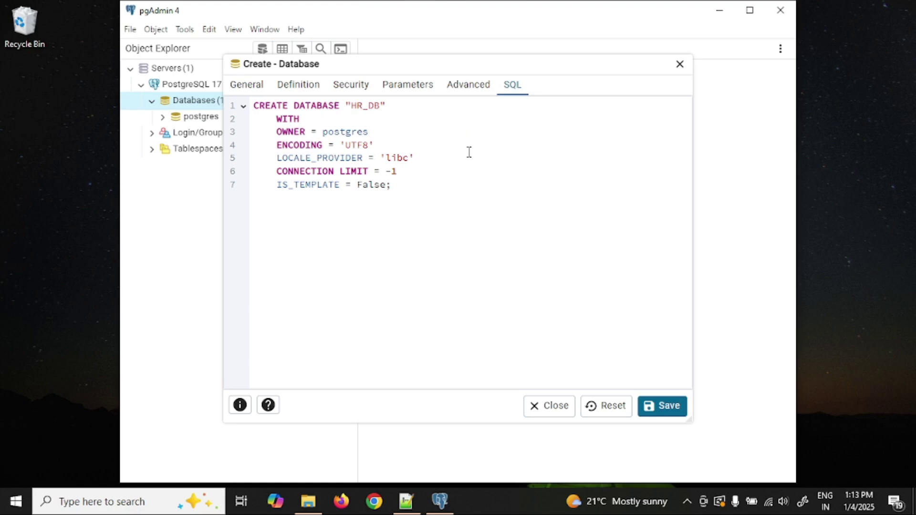
drag(416, 191, 256, 107)
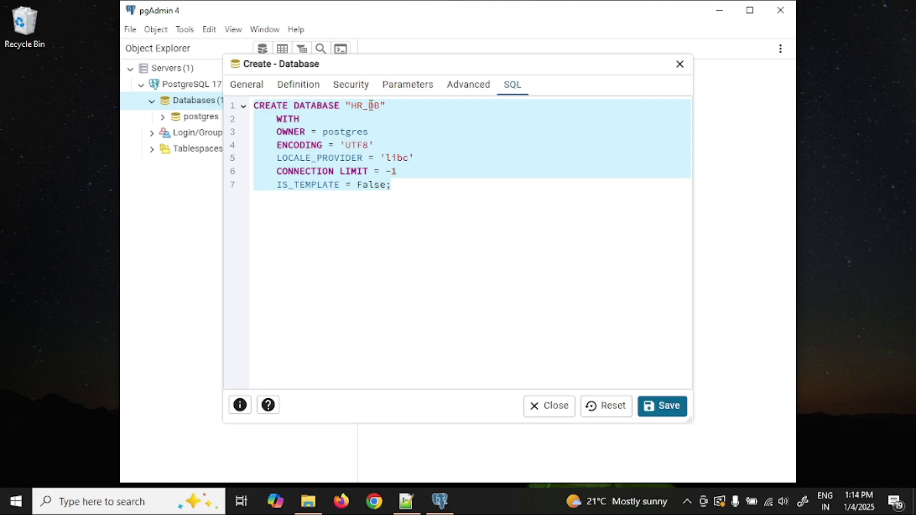
click(248, 92)
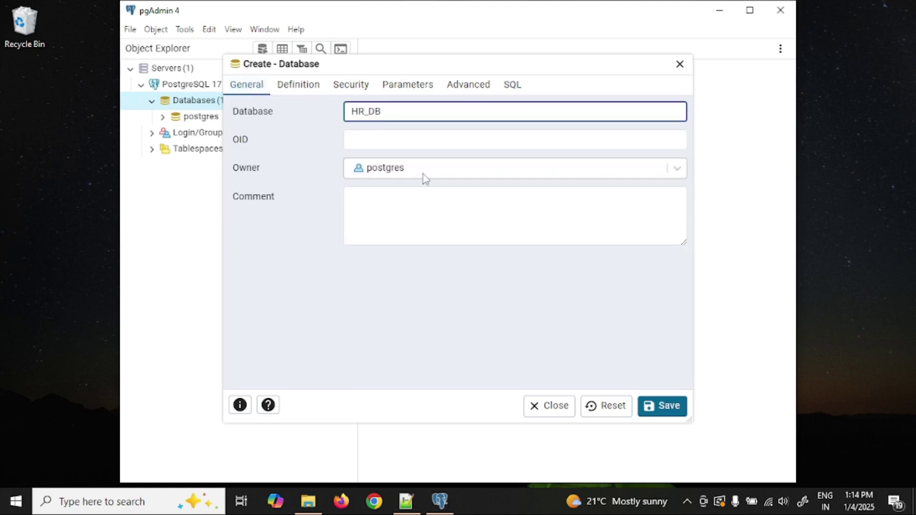
click(673, 413)
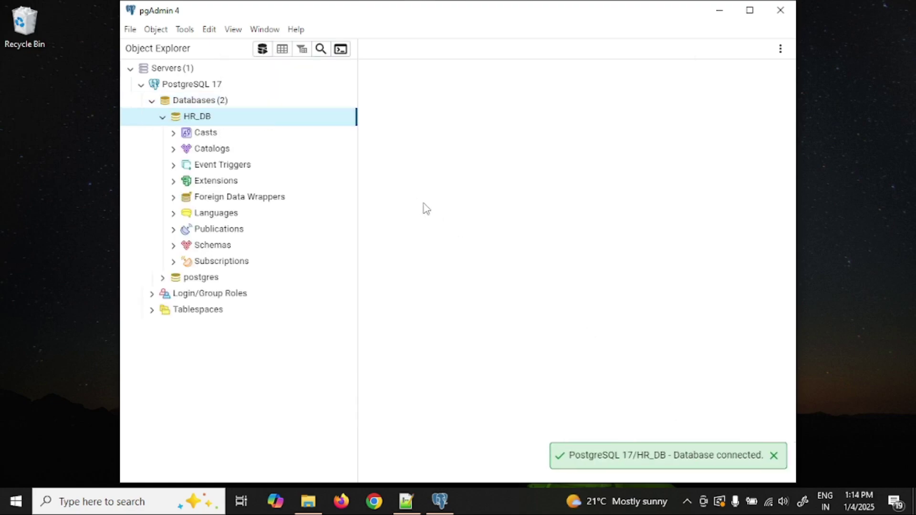
Expand HR_DB > Schemas > public down to its Tables group and bring up its table options.
click(162, 116)
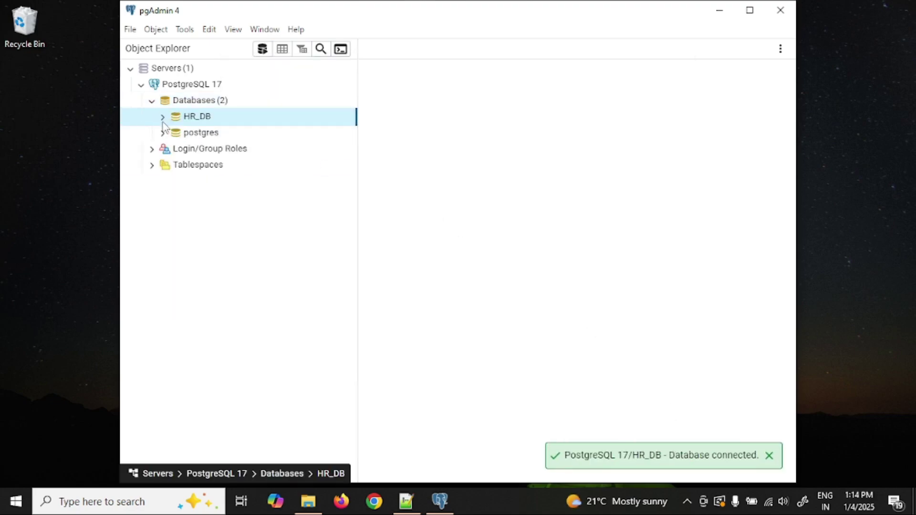
click(225, 135)
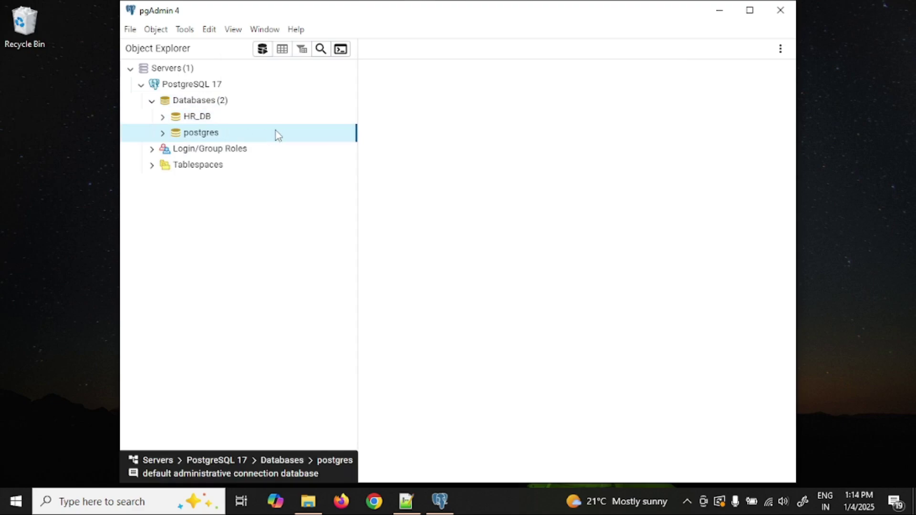
click(206, 122)
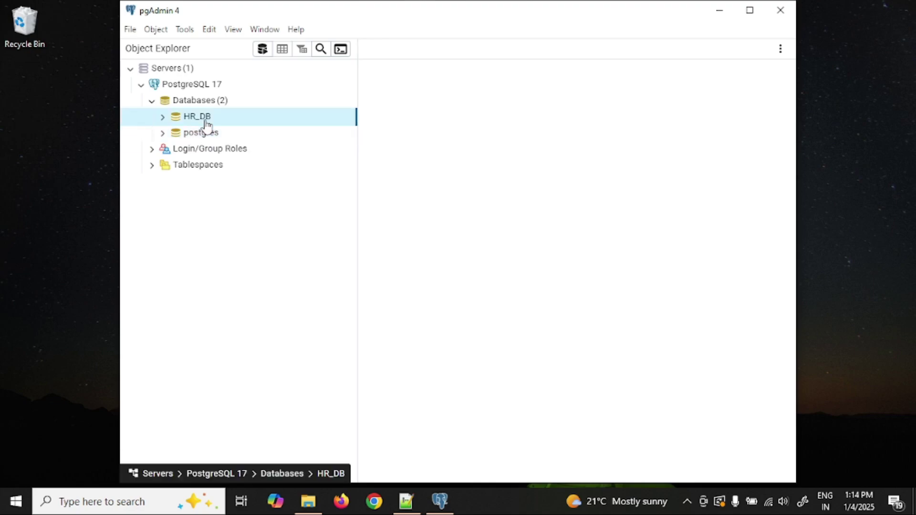
click(163, 117)
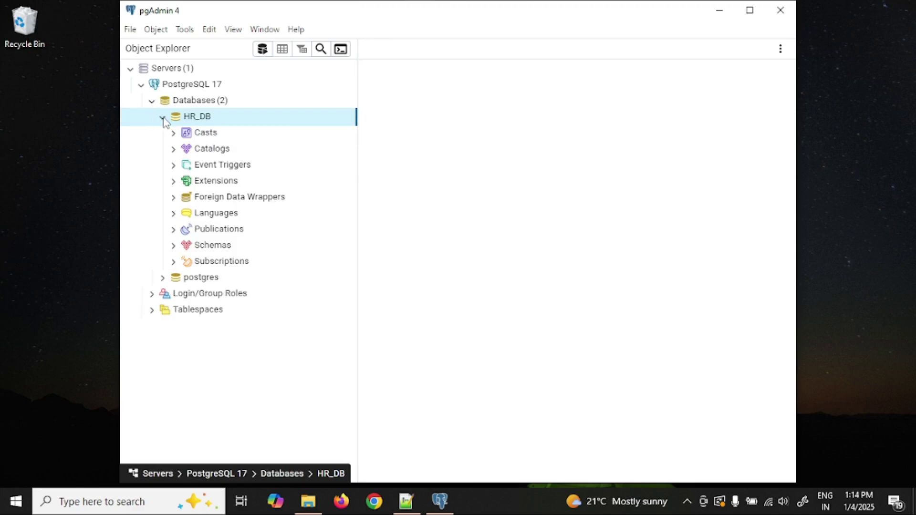
click(175, 246)
scroll(233, 270, down, 3)
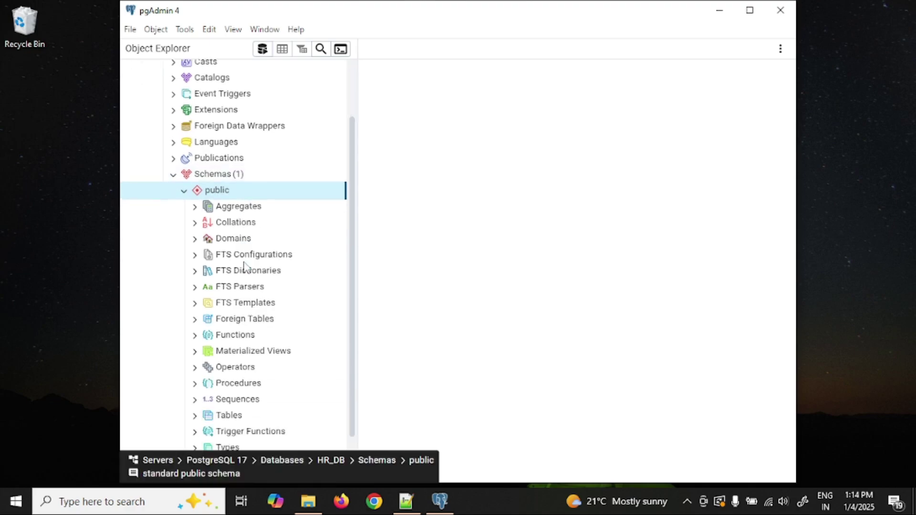
click(196, 364)
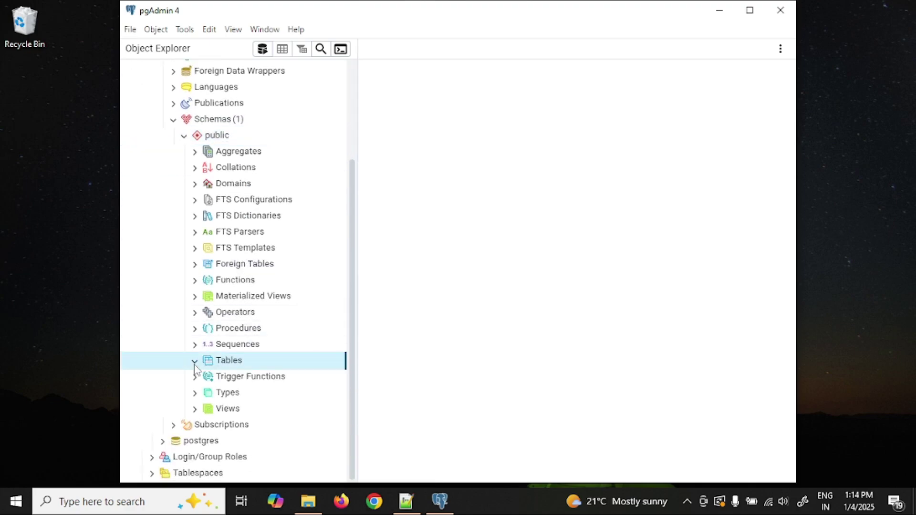
right_click(240, 362)
mouse_move(292, 373)
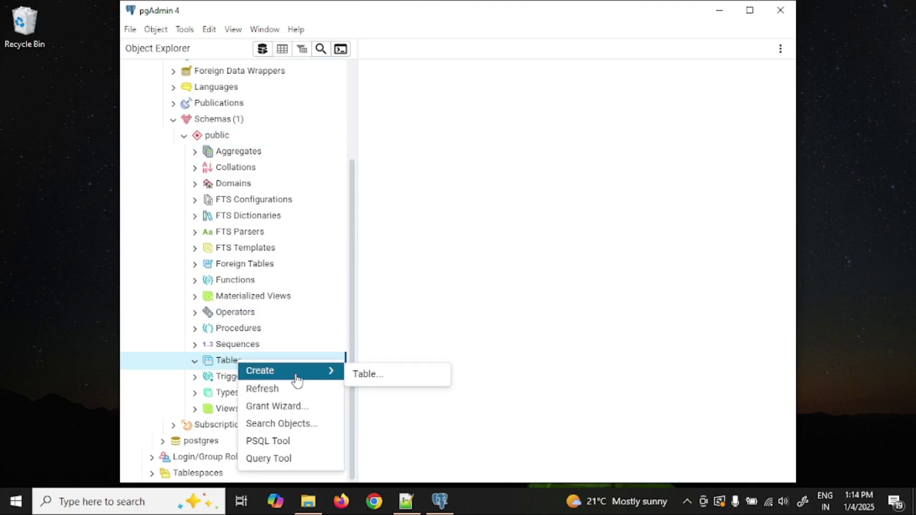
click(398, 380)
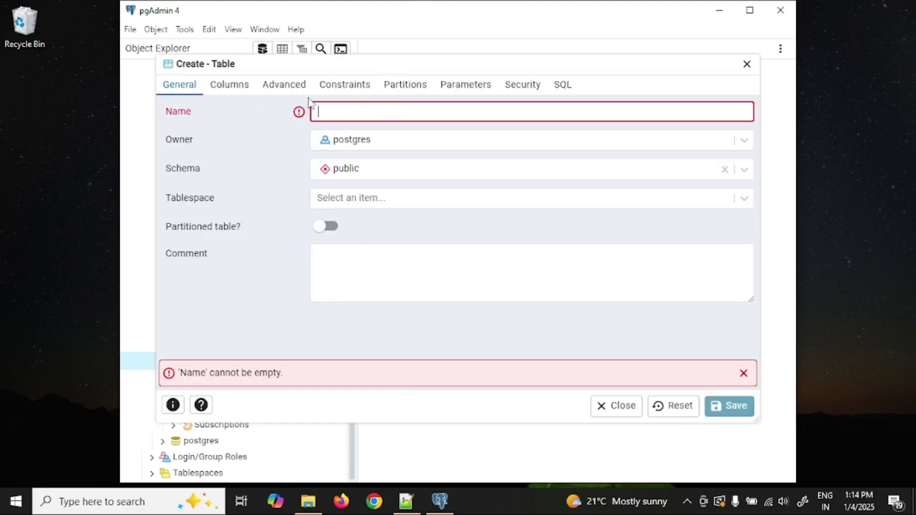
text(emp)
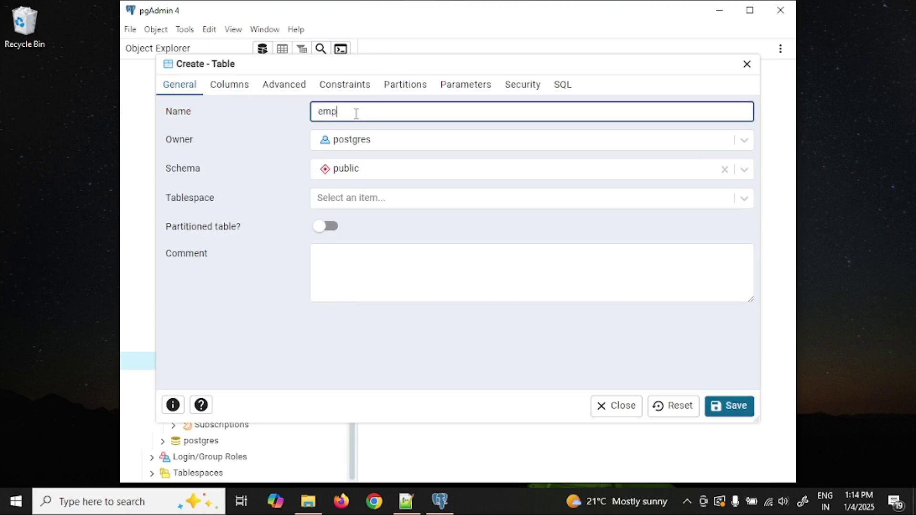
double_click(356, 114)
click(228, 90)
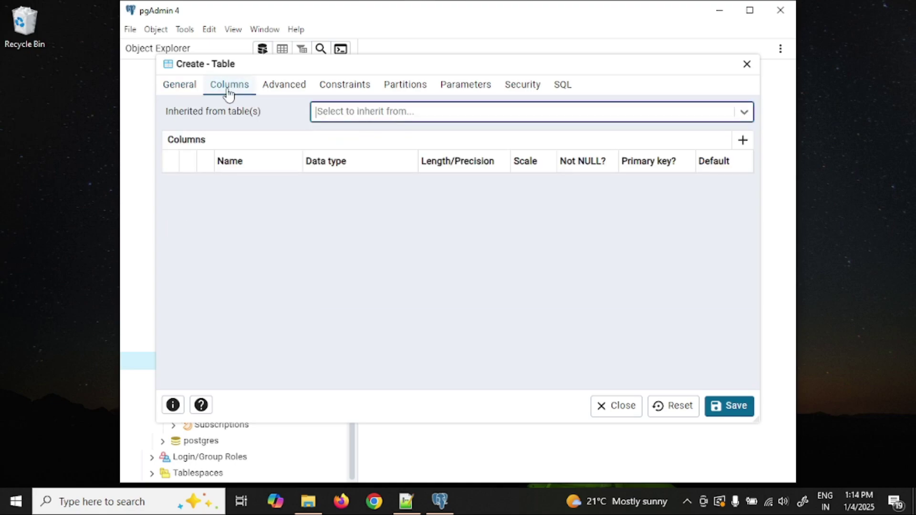
click(743, 143)
text(empid)
key(Tab)
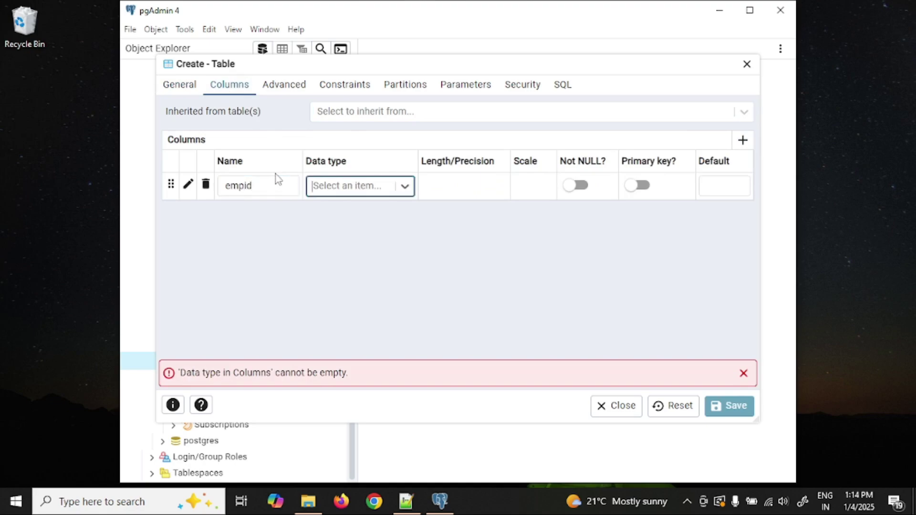
click(405, 187)
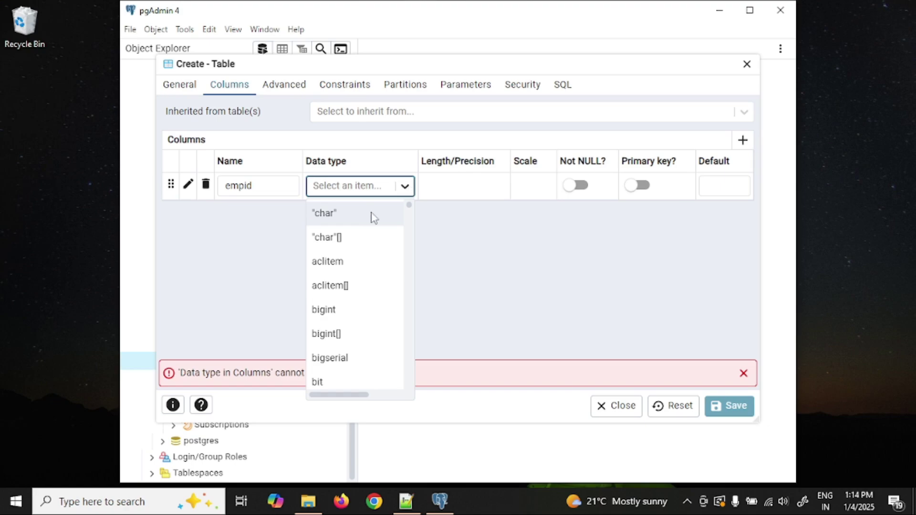
scroll(358, 299, down, 4)
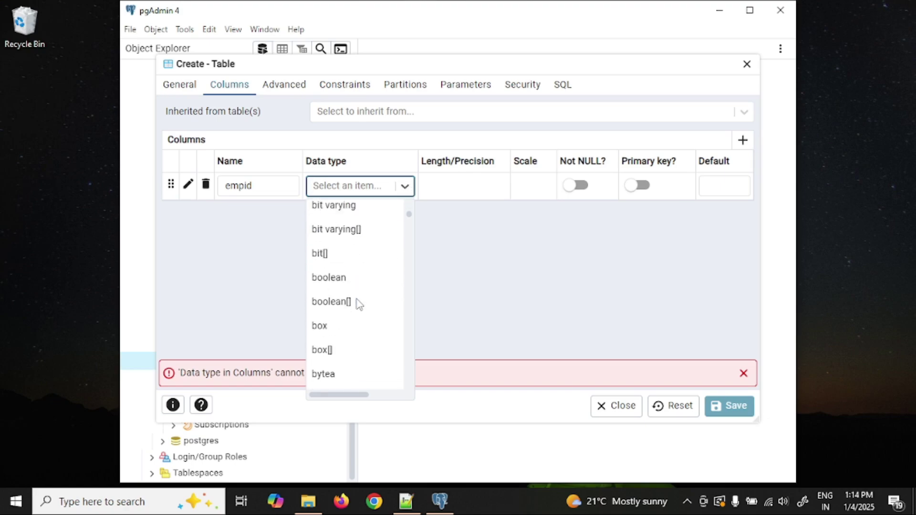
scroll(360, 286, up, 4)
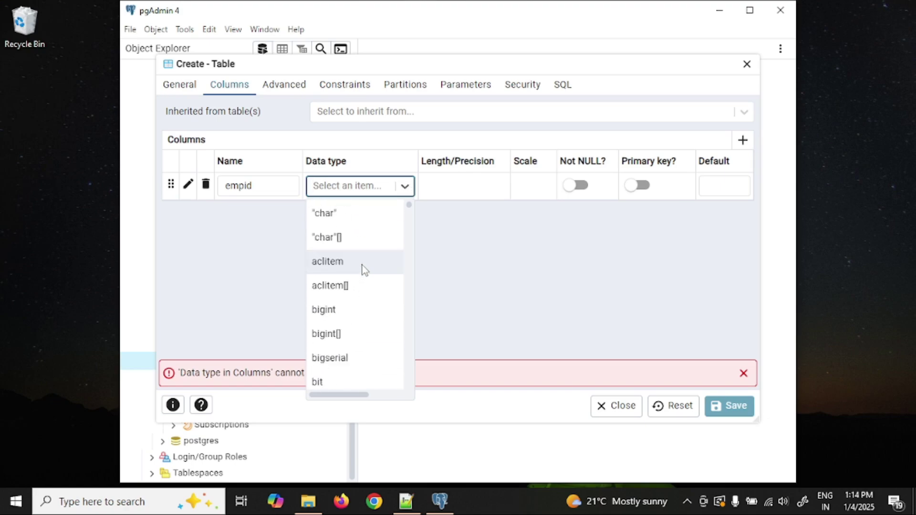
scroll(362, 268, down, 4)
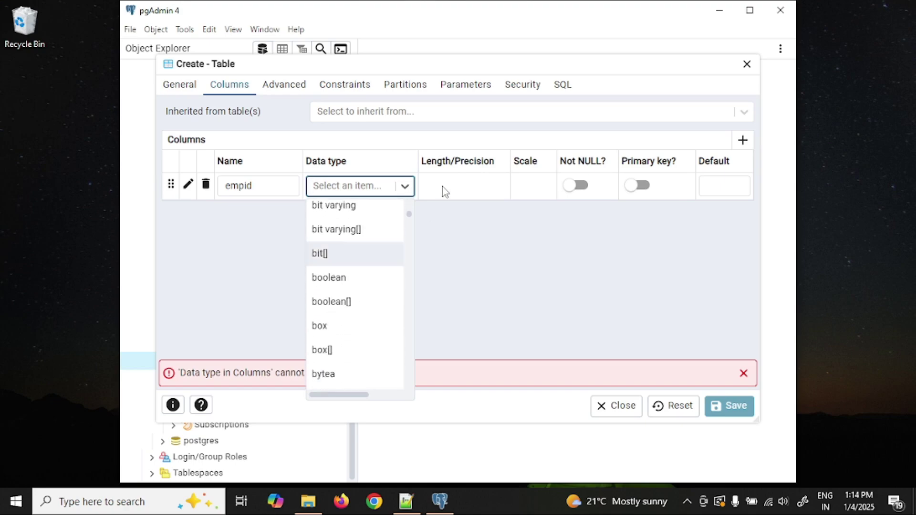
scroll(388, 262, down, 5)
scroll(354, 319, down, 4)
scroll(355, 317, up, 9)
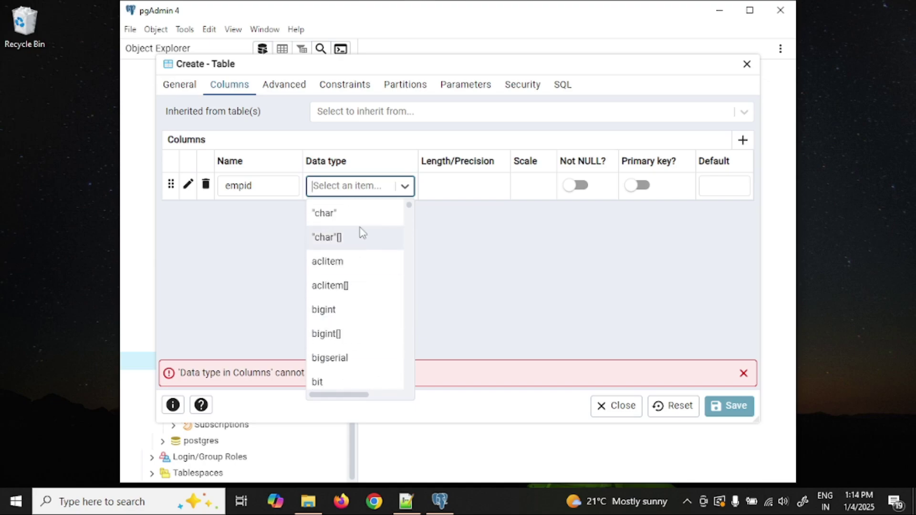
click(466, 181)
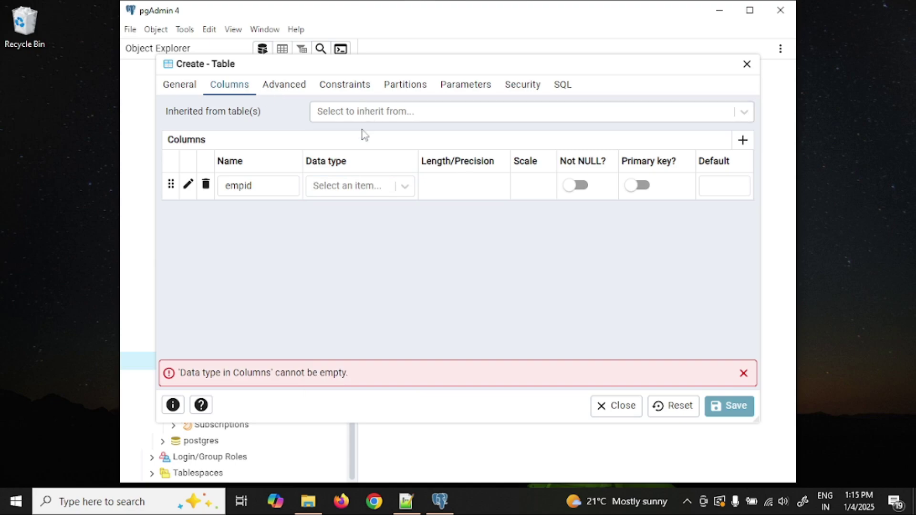
click(563, 93)
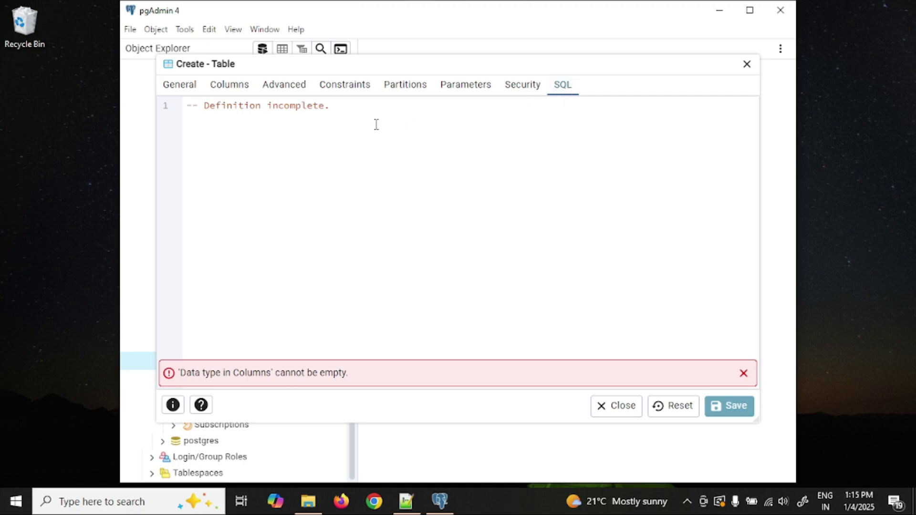
click(747, 64)
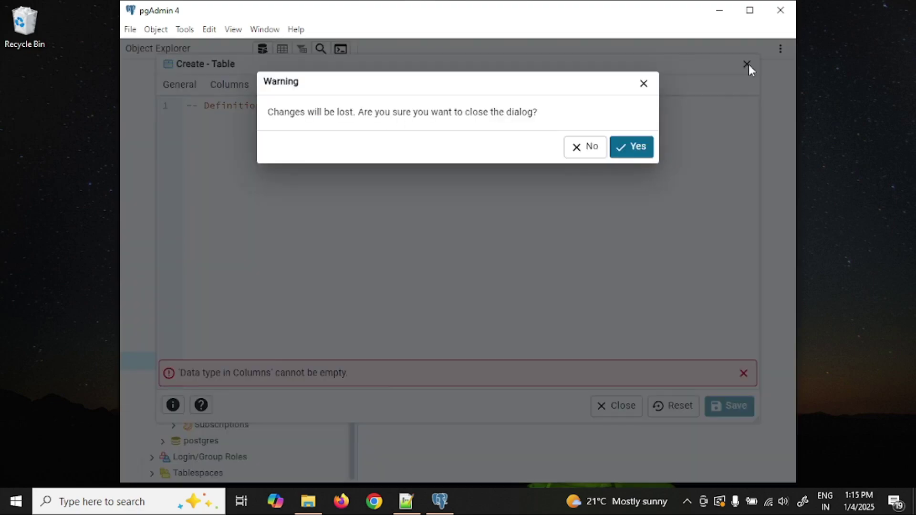
click(638, 150)
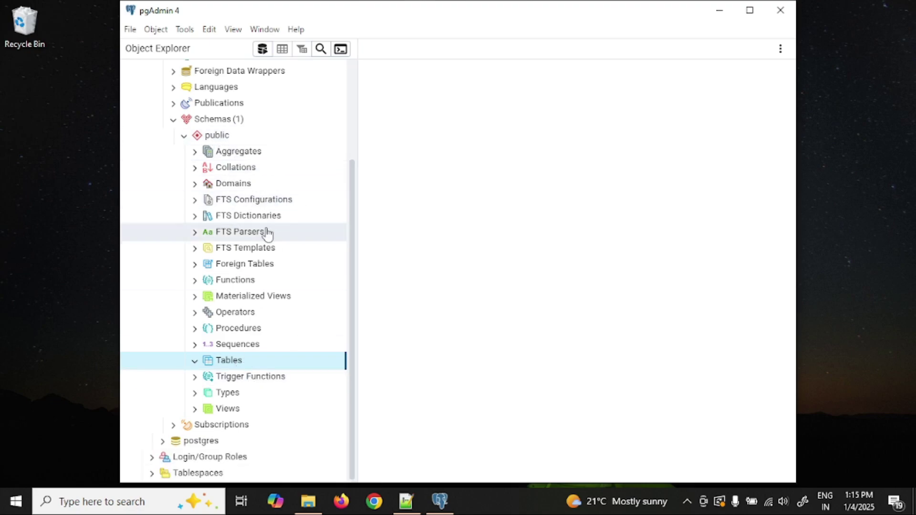
scroll(265, 231, up, 5)
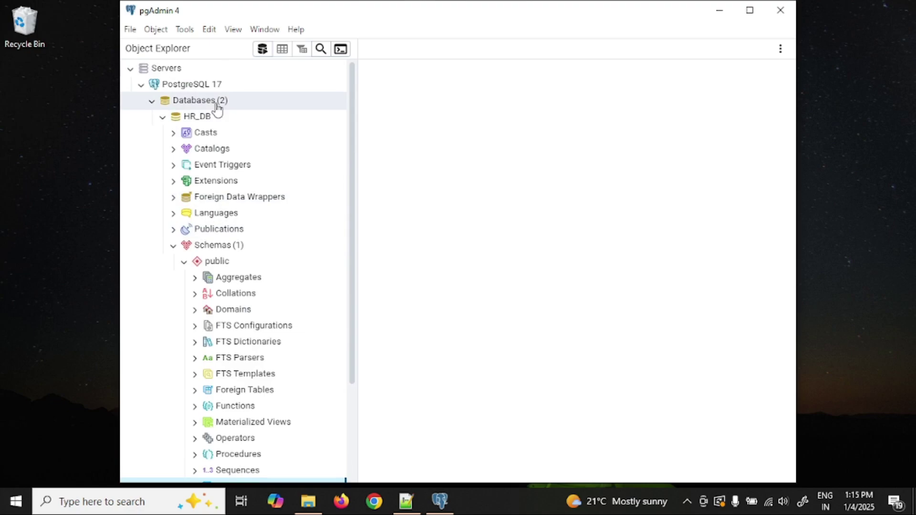
Open a query editor prefilled with HR_DB's CREATE script.
click(205, 117)
right_click(208, 118)
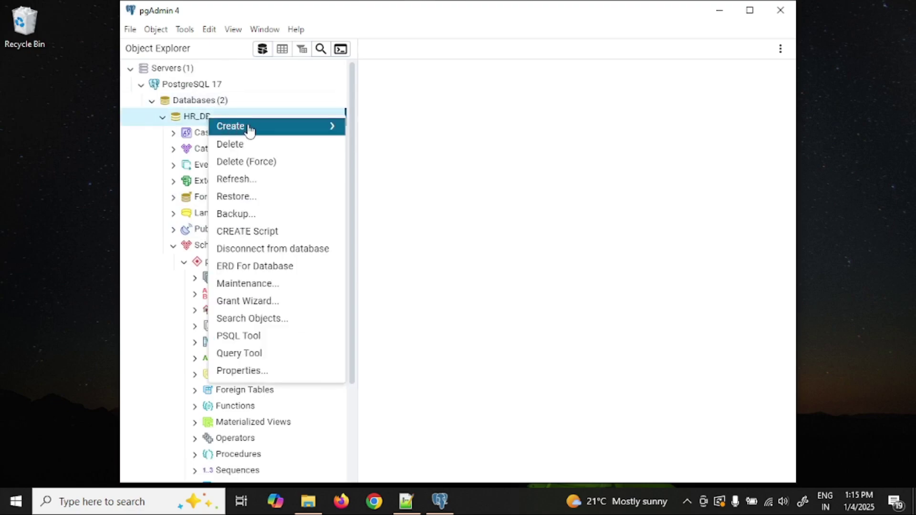
mouse_move(249, 129)
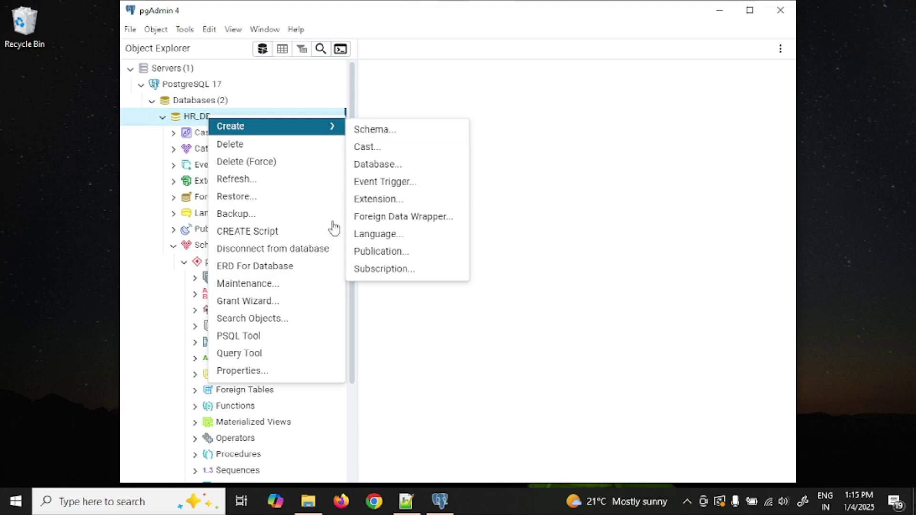
click(308, 232)
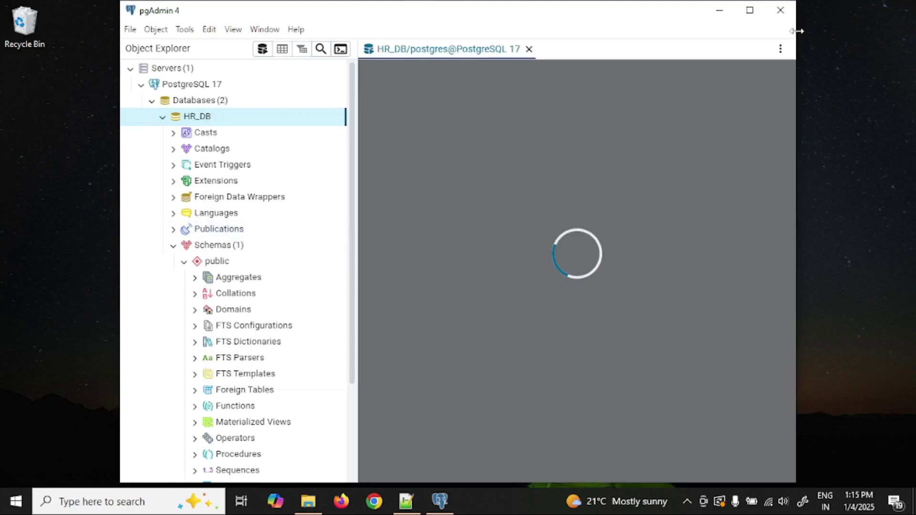
Maximize pgAdmin and close the Scratch Pad to widen the editor.
click(749, 10)
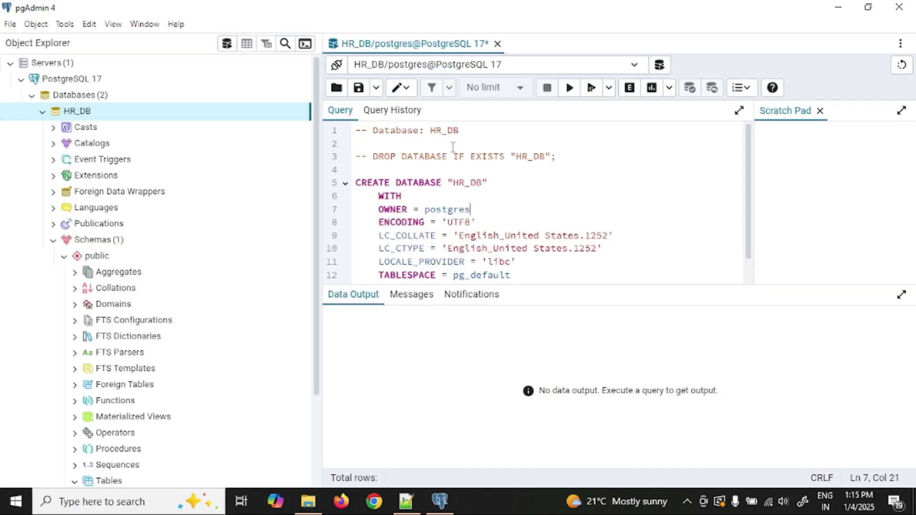
click(820, 110)
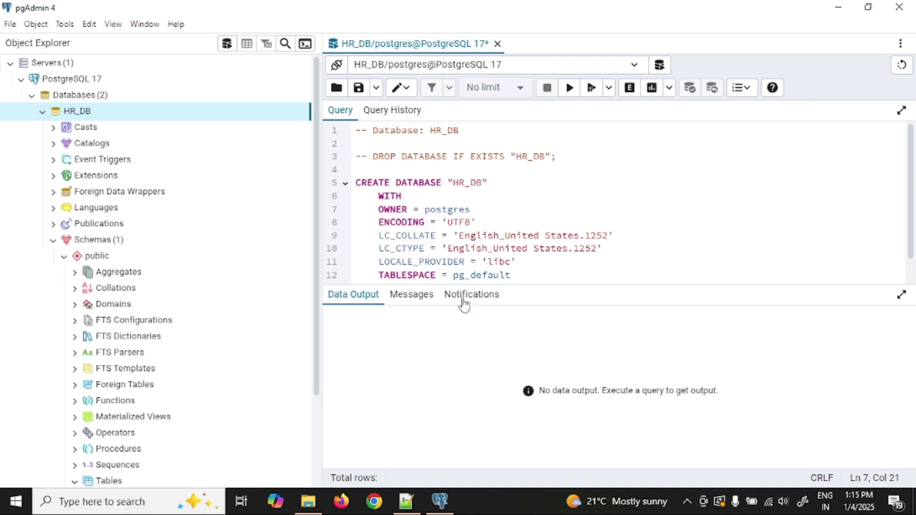
click(471, 156)
Replace the editor text with the CREATE TABLE dept script, checking dept_id INT PRIMARY KEY.
key(ctrl+a)
text(CREATE TABLE dept (     dept_id INT PRIMARY KEY,     dept_name VARCHAR(100) NOT NULL,     location VARCHAR(100) );)
double_click(438, 130)
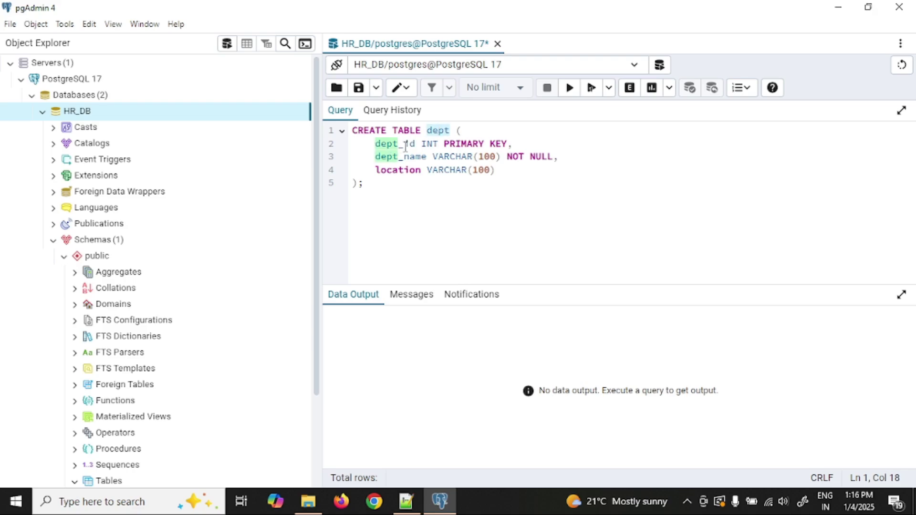
double_click(409, 143)
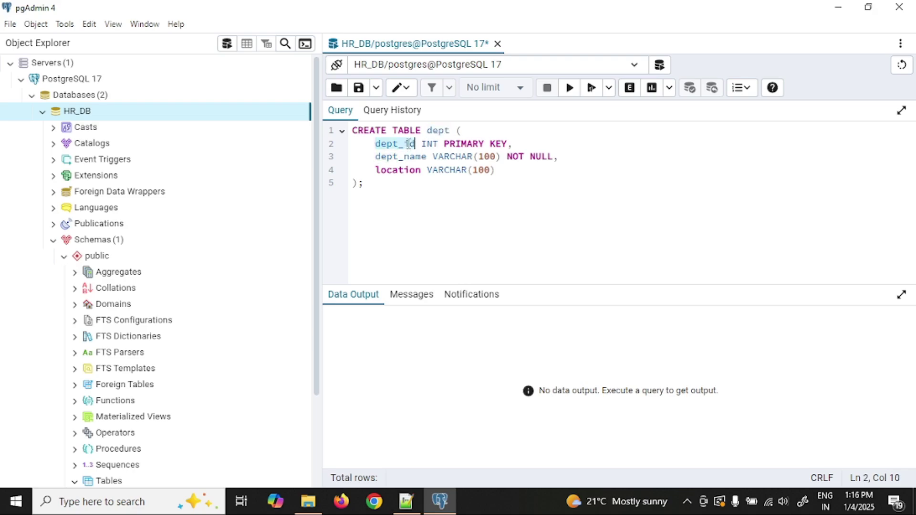
double_click(434, 142)
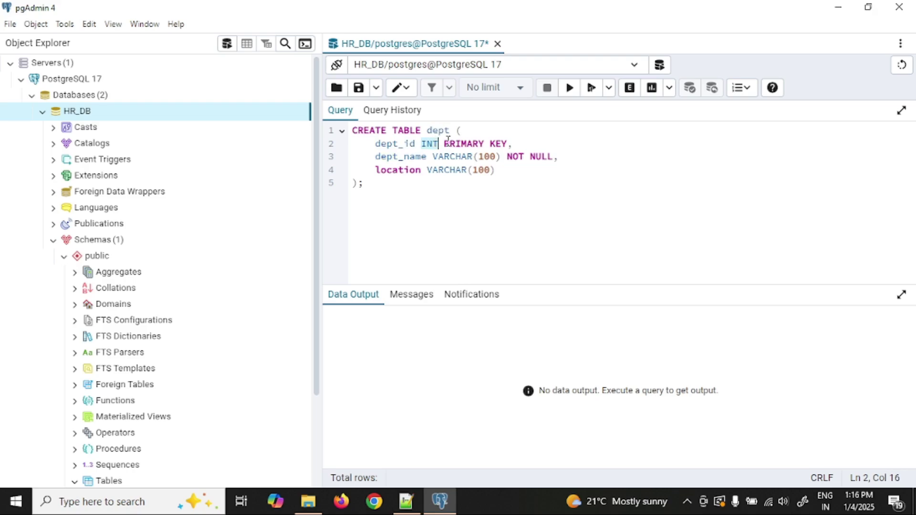
click(505, 145)
mouse_move(506, 144)
mouse_down()
mouse_move(441, 144)
mouse_move(503, 143)
mouse_up()
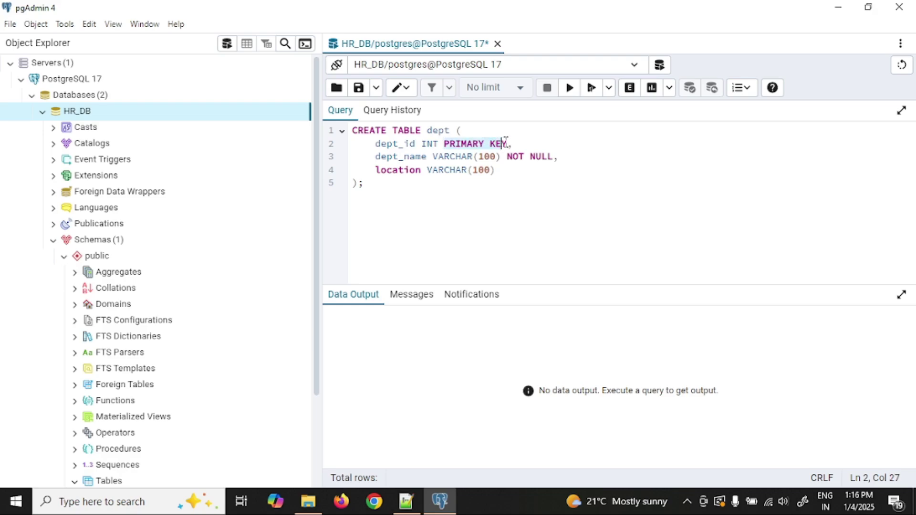
Check dept_name VARCHAR NOT NULL, then execute the whole CREATE TABLE dept statement.
click(412, 156)
double_click(411, 156)
double_click(465, 155)
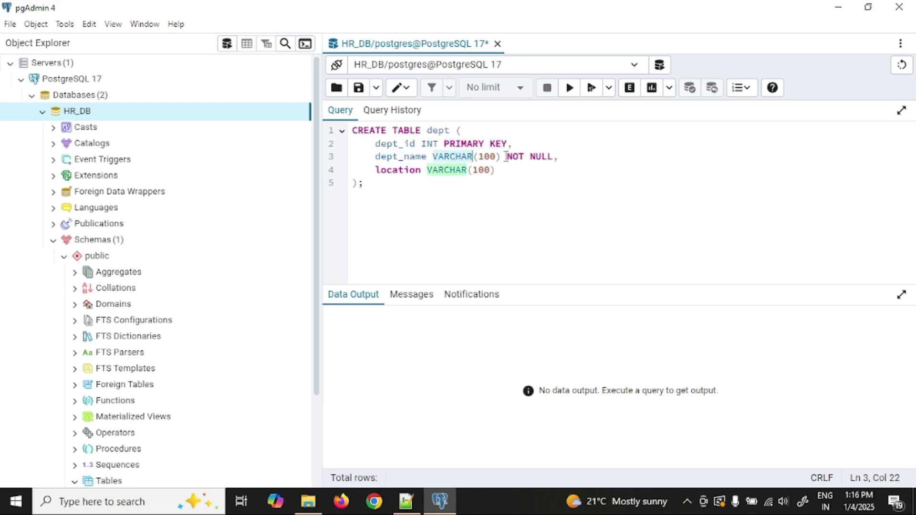
drag(505, 157, 555, 156)
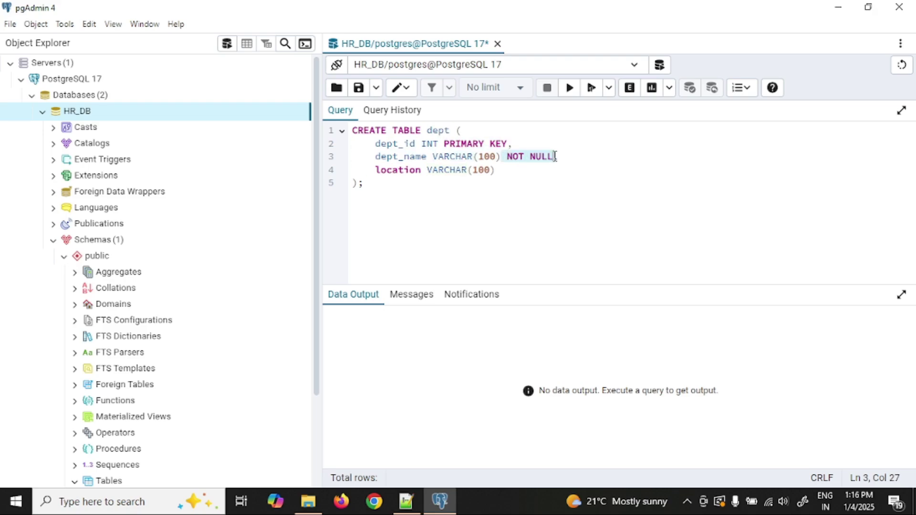
click(375, 183)
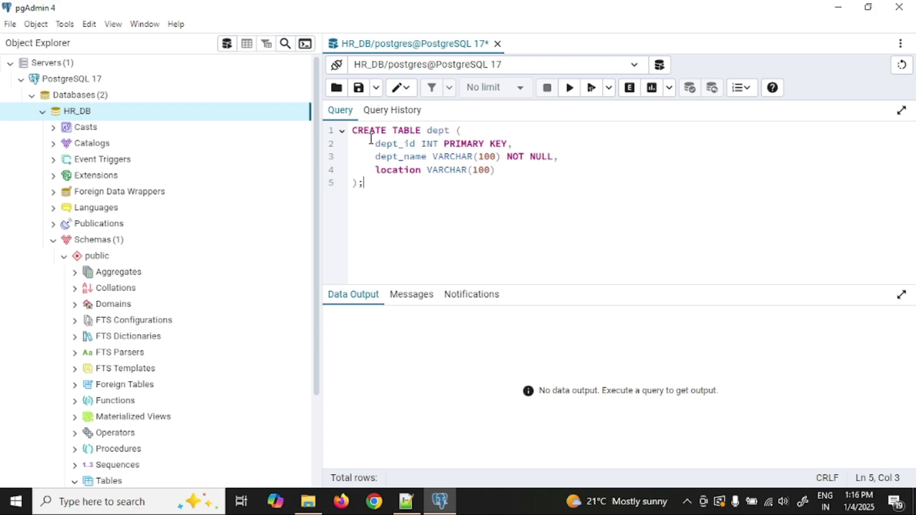
key(ctrl+a)
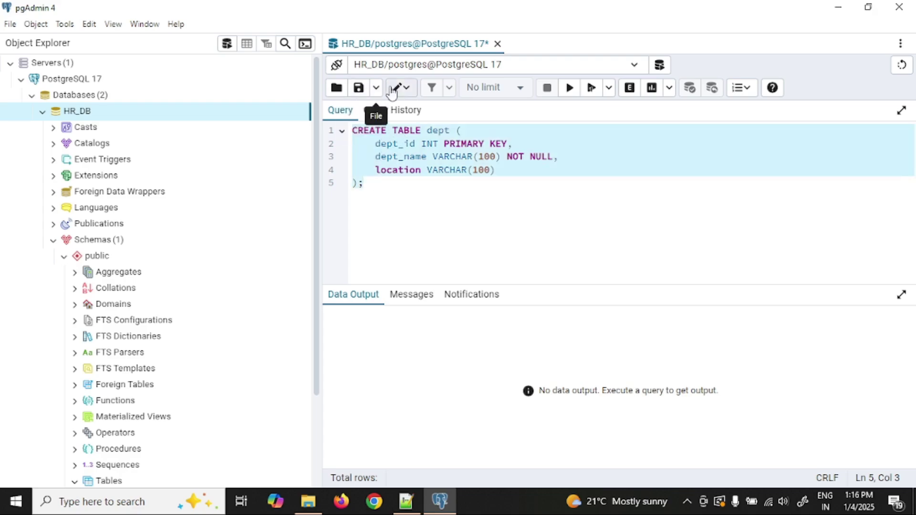
click(569, 90)
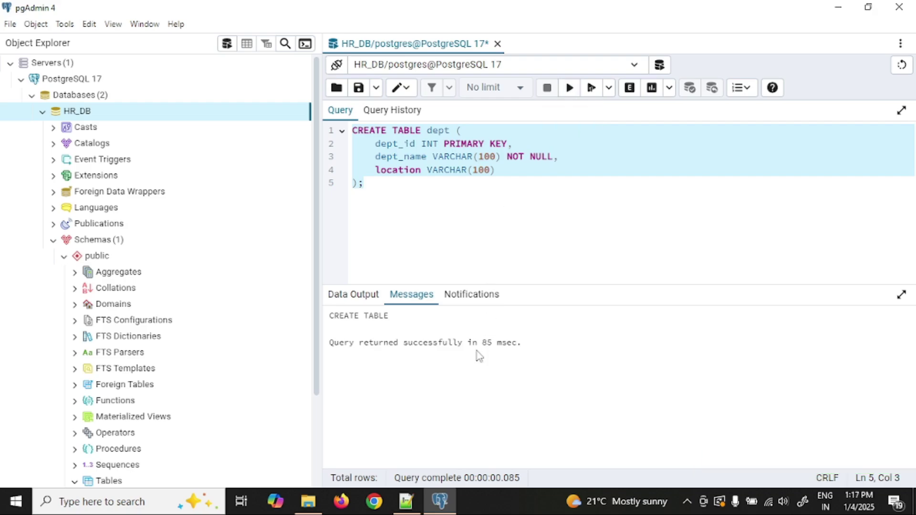
Reload pgAdmin via View > Reload and expand the tree to HR_DB's public Tables.
click(52, 243)
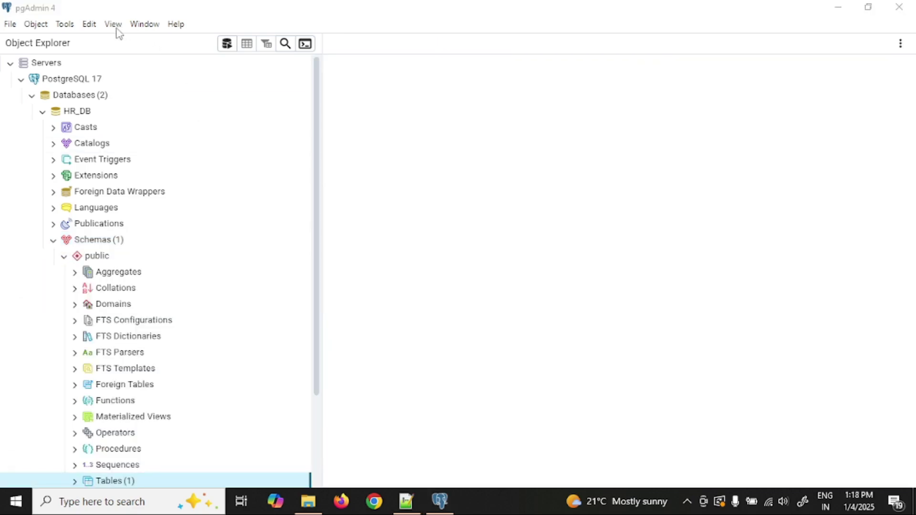
click(113, 25)
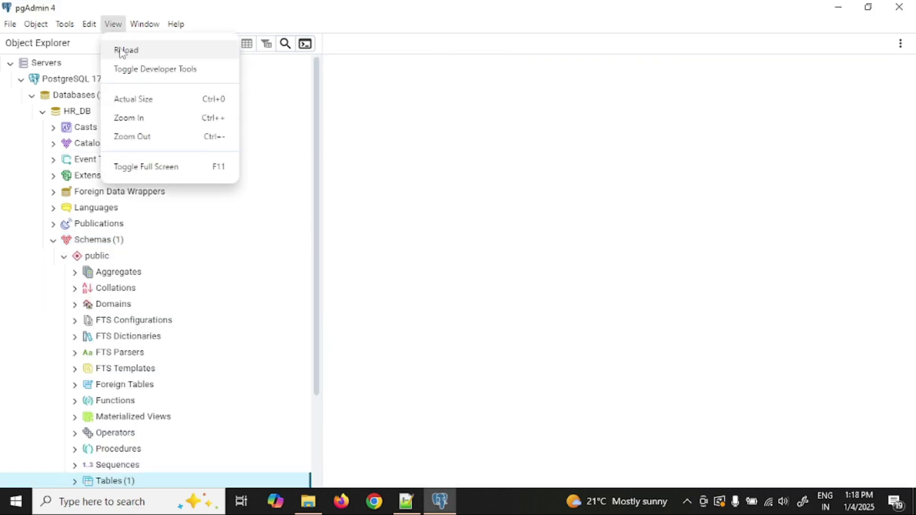
click(125, 50)
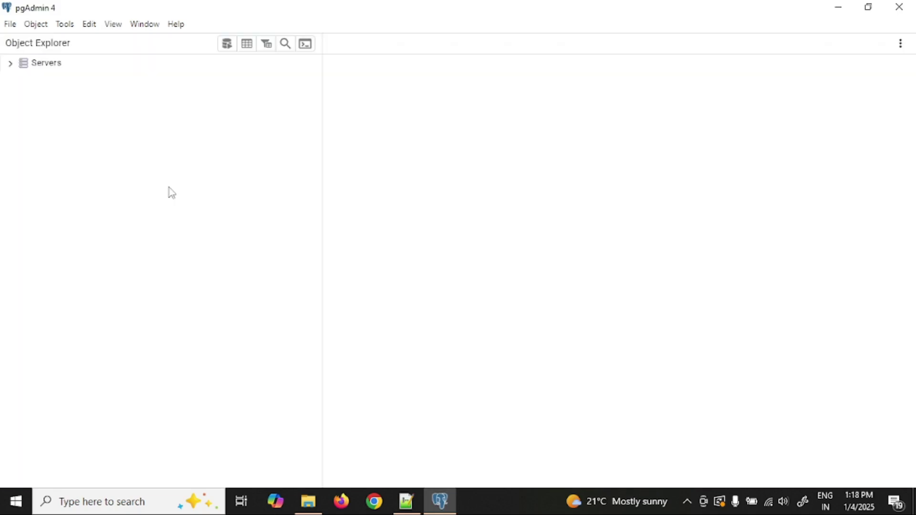
click(12, 65)
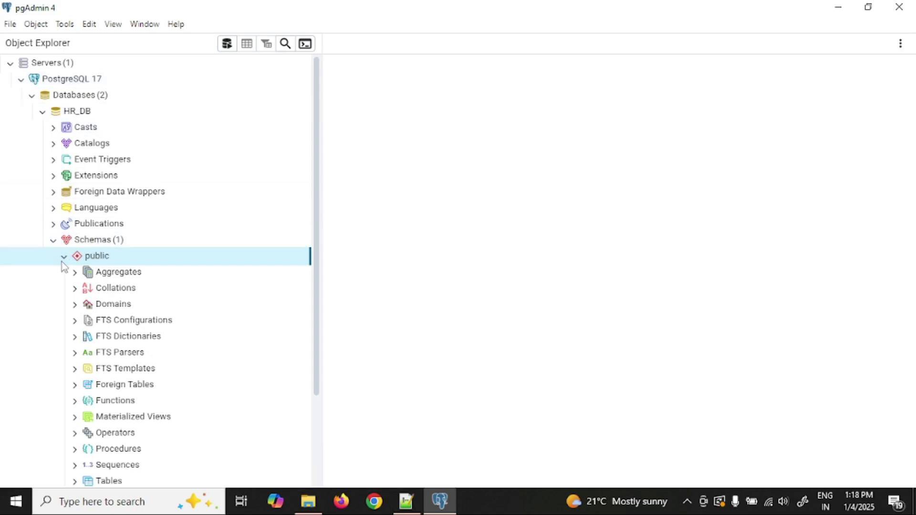
scroll(157, 296, down, 5)
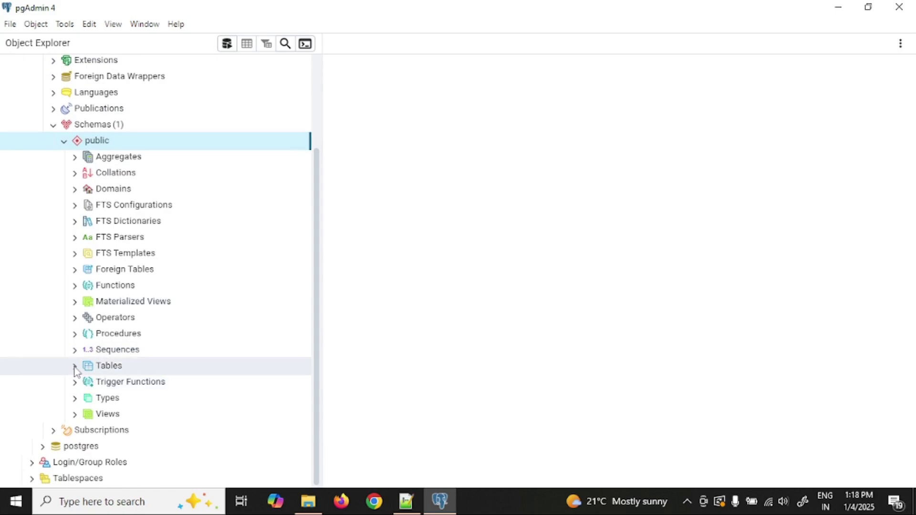
click(75, 366)
Expand the dept table's Columns, Constraints, Indexes and Triggers.
click(85, 381)
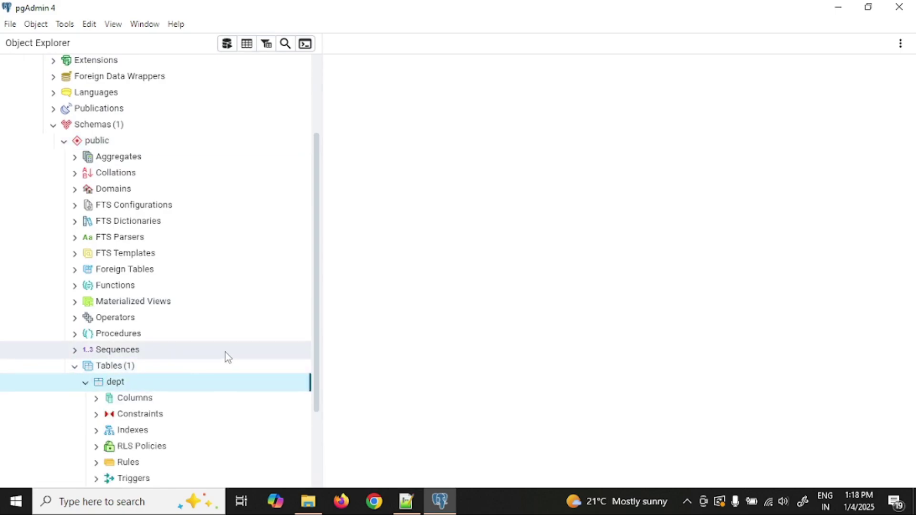
scroll(225, 352, down, 3)
click(85, 315)
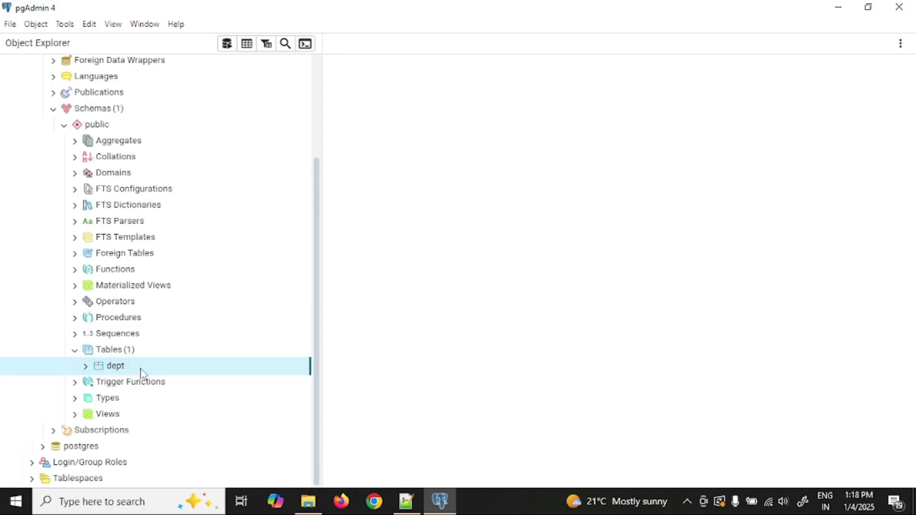
double_click(157, 365)
scroll(143, 353, down, 3)
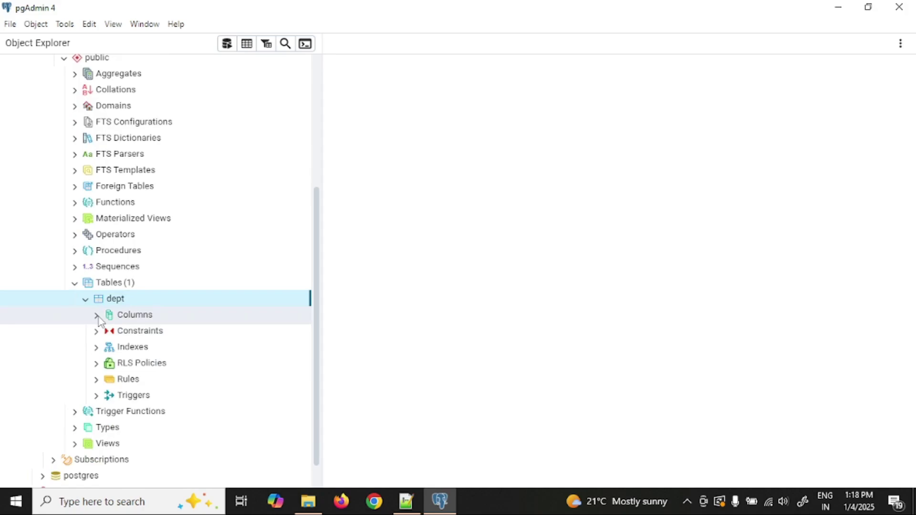
click(98, 316)
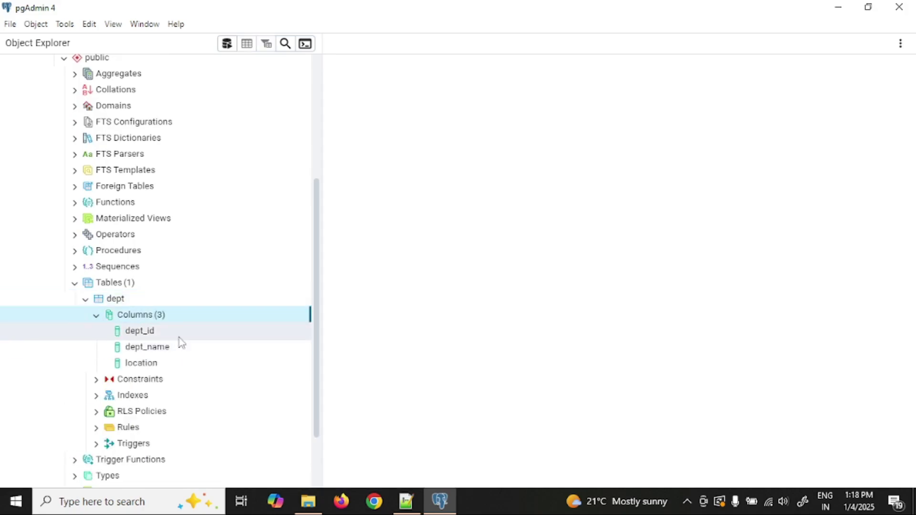
click(95, 379)
click(96, 411)
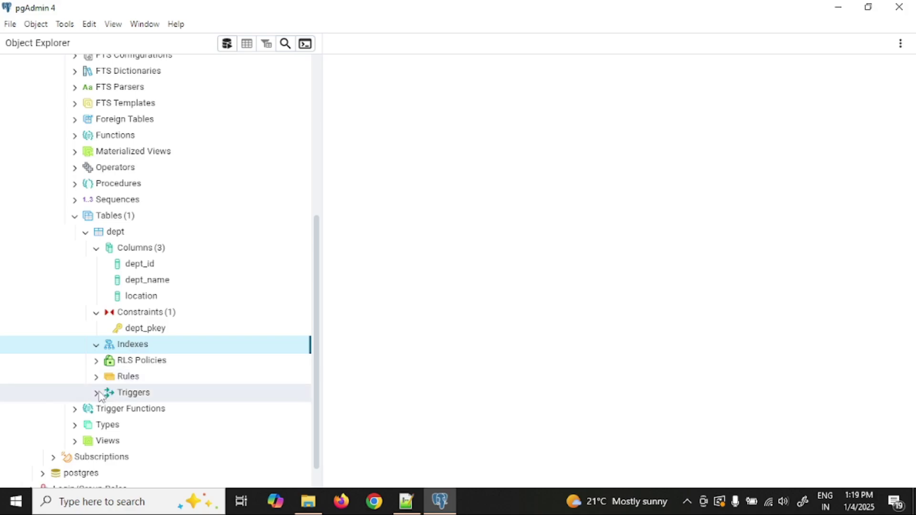
click(96, 393)
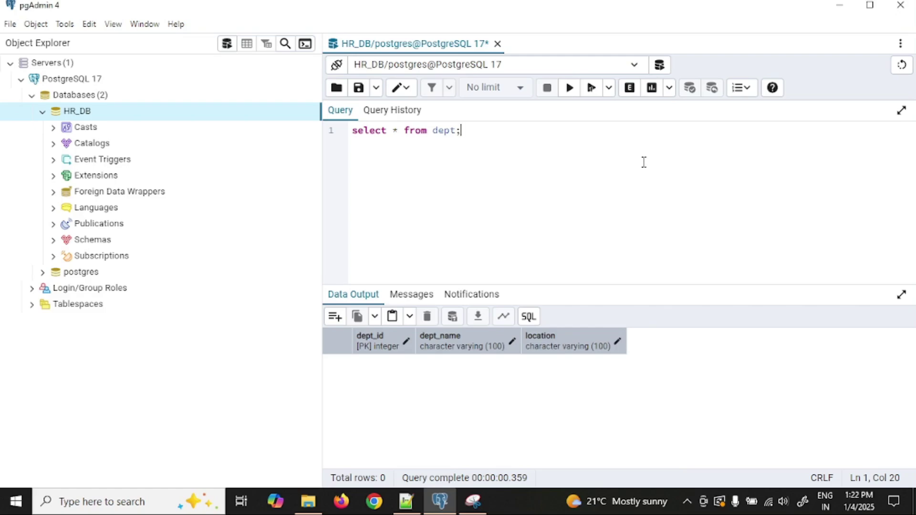
Rerun select * from dept; and paste five INSERT INTO dept statements below it.
key(F5)
key(Return)
key(Return)
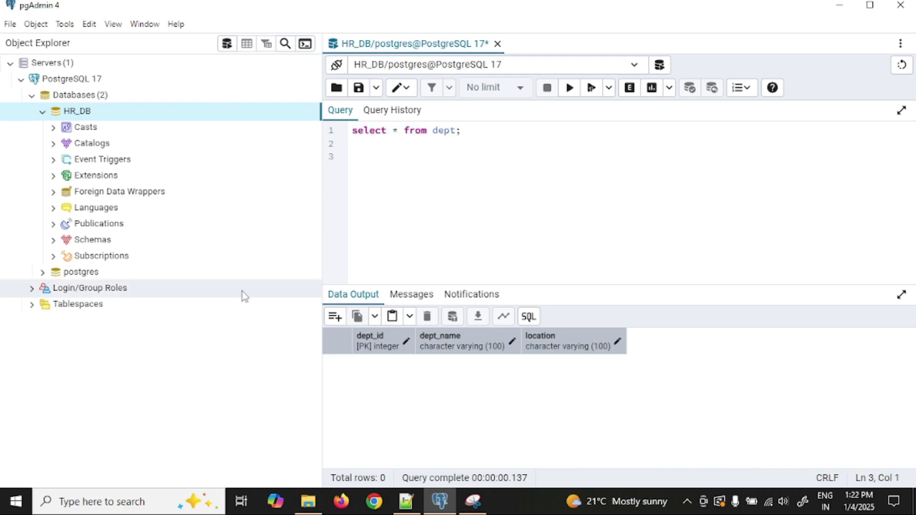
text(INSERT INTO dept (dept_id, dept_name, location) VALUES (1, 'Human Resources', 'New York'); INSERT INTO dept (dept_id, dept_name, location) VALUES (2, 'Finance', 'London'); INSERT INTO dept (dept_id, dept_name, location) VALUES (3, 'Engineering', 'San Francisco'); INSERT INTO dept (dept_id, dept_name, location) VALUES (4, 'Marketing', 'Chicago'); INSERT INTO dept (dept_id, dept_name, location) VALUES (5, 'Sales', 'Toronto');)
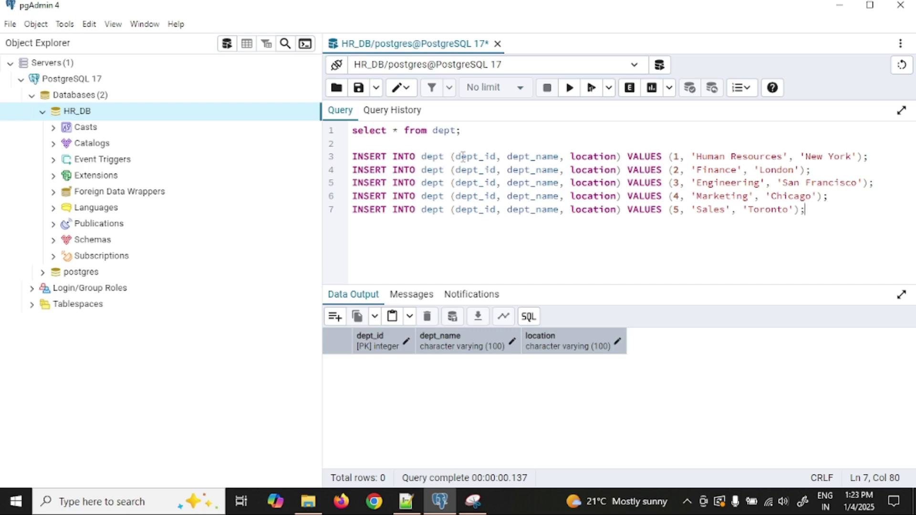
Select and execute only the Human Resources INSERT INTO dept statement.
double_click(479, 157)
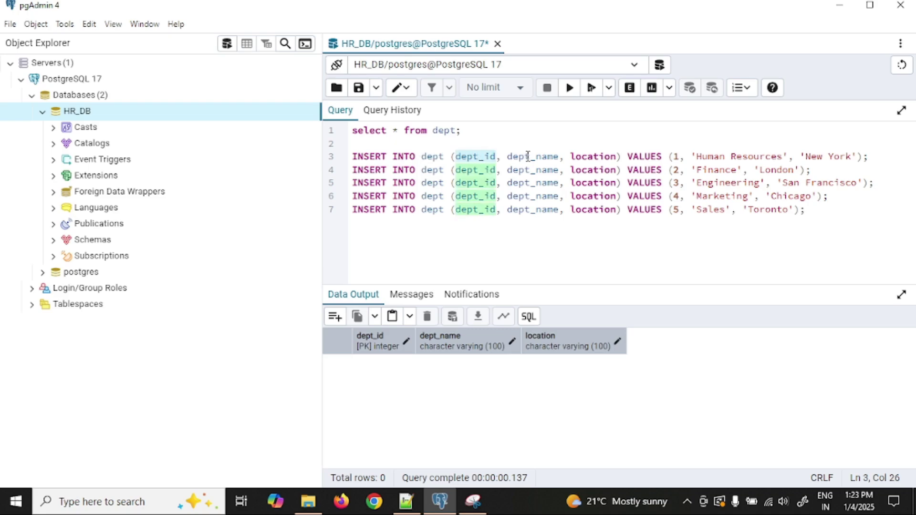
double_click(530, 156)
double_click(597, 157)
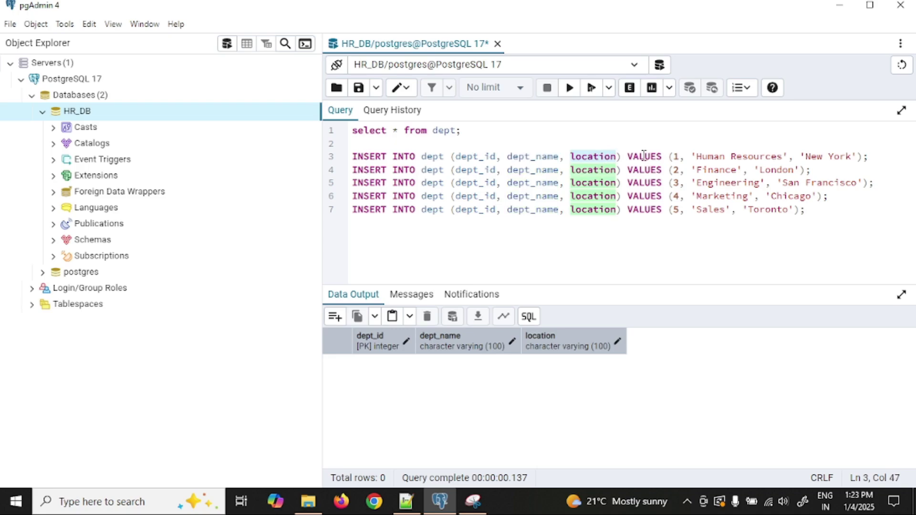
drag(676, 159, 858, 164)
click(869, 157)
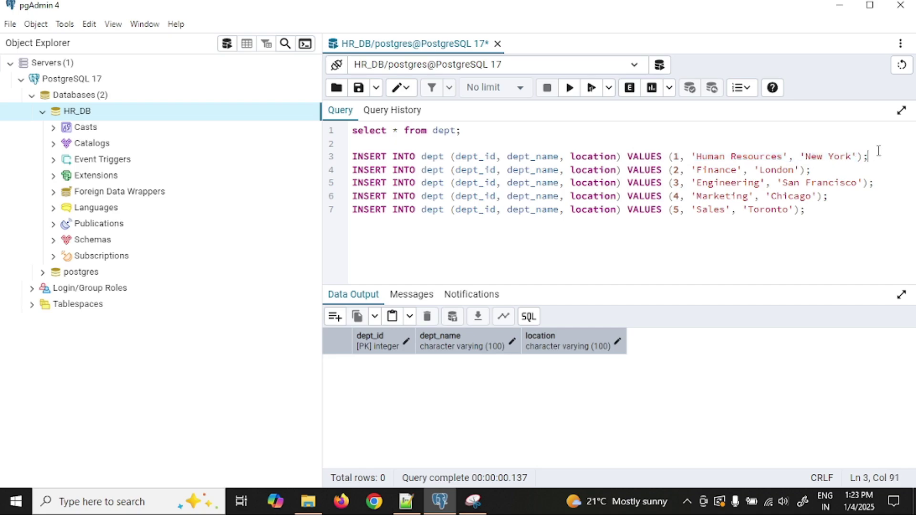
key(Up)
key(shift+Down)
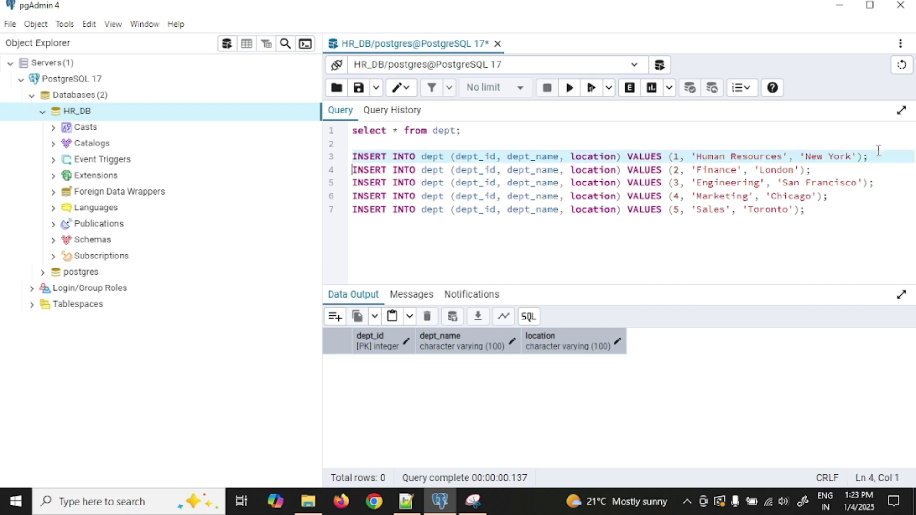
key(shift+Left)
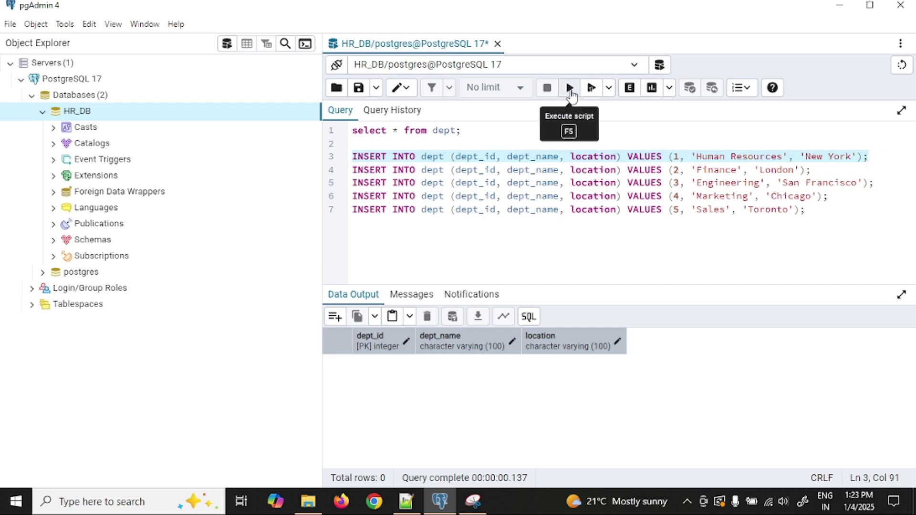
click(570, 92)
Execute the remaining four INSERTs (Finance through Sales), then select the select * from dept line.
click(902, 157)
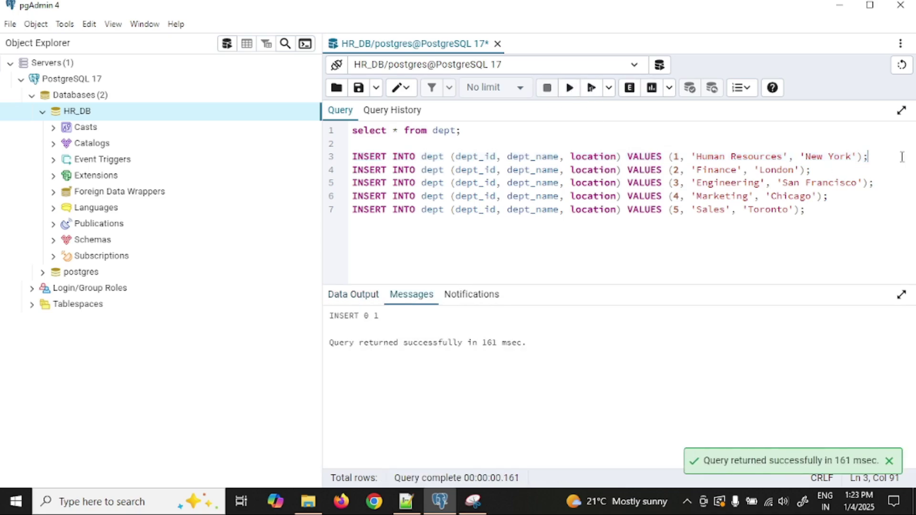
key(shift+Down)
key(shift+Down)
key(shift+Down)
key(shift+Down)
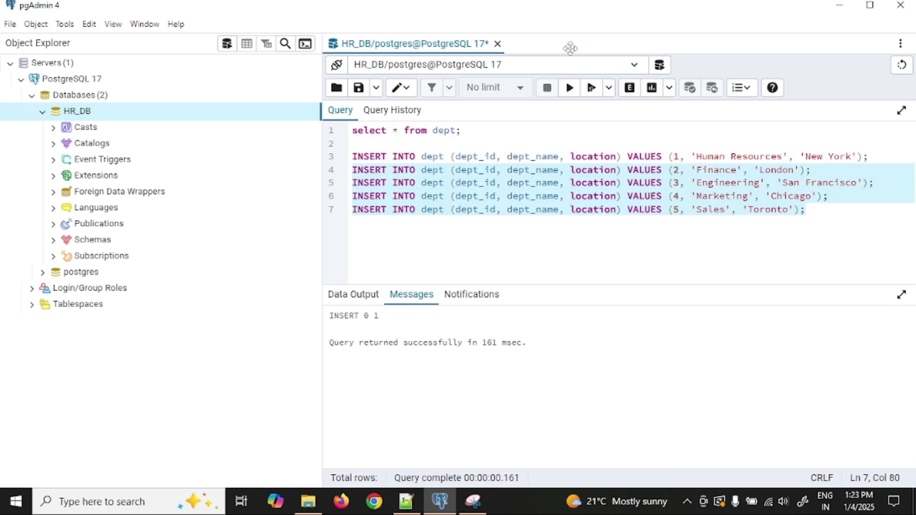
click(569, 88)
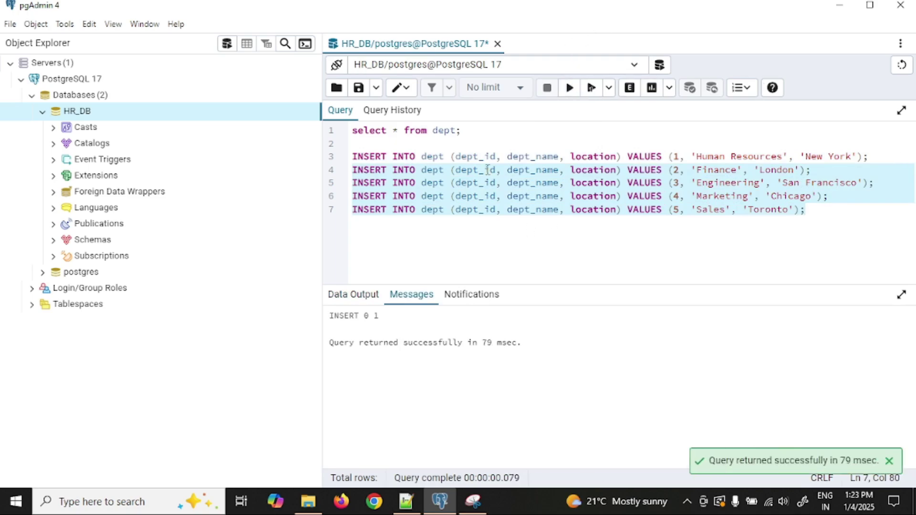
click(489, 128)
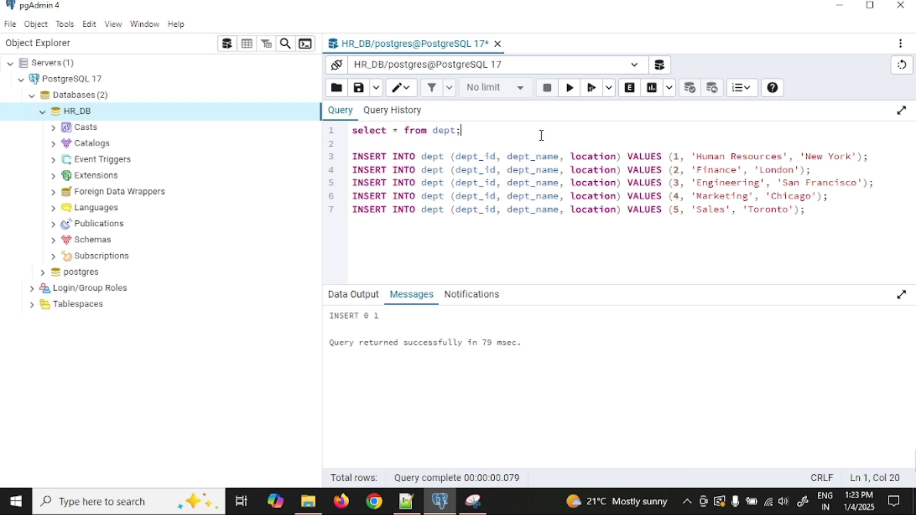
key(shift+Home)
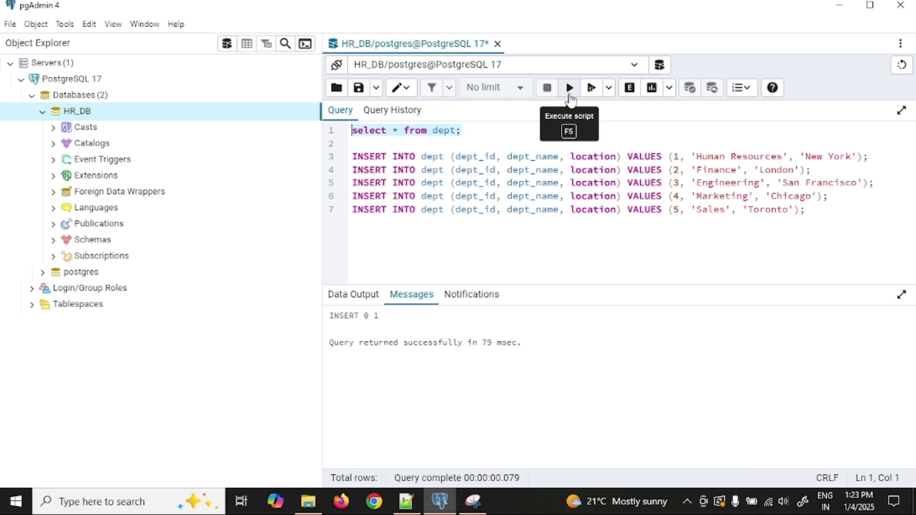
Run select * from dept; and review the five rows, starting with Human Resources, New York.
click(571, 92)
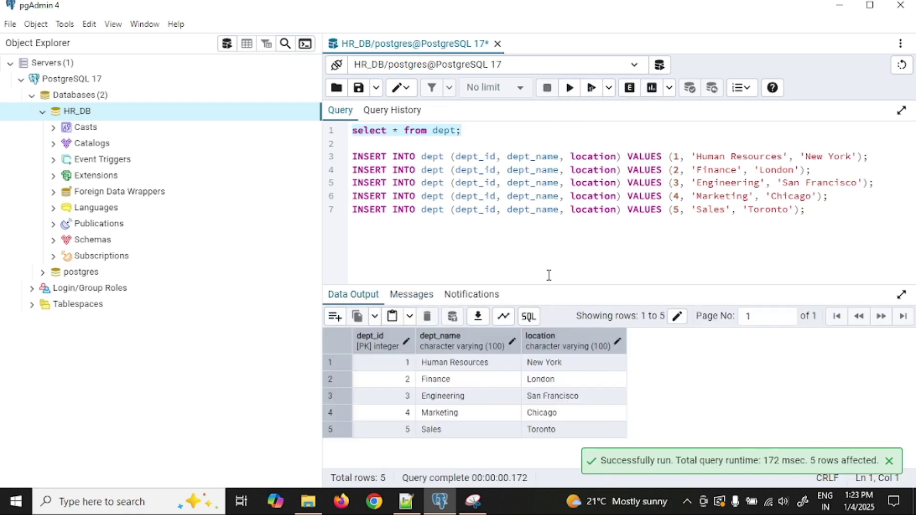
drag(403, 362, 580, 434)
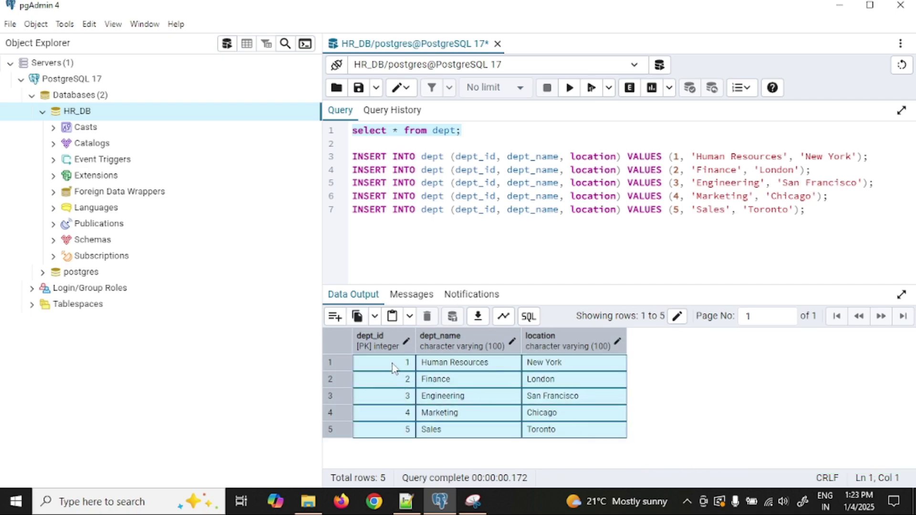
click(471, 369)
click(579, 365)
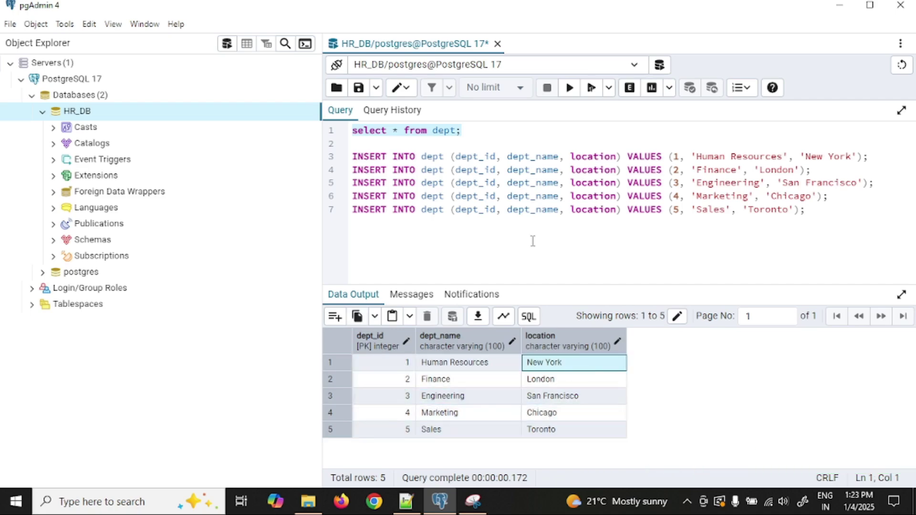